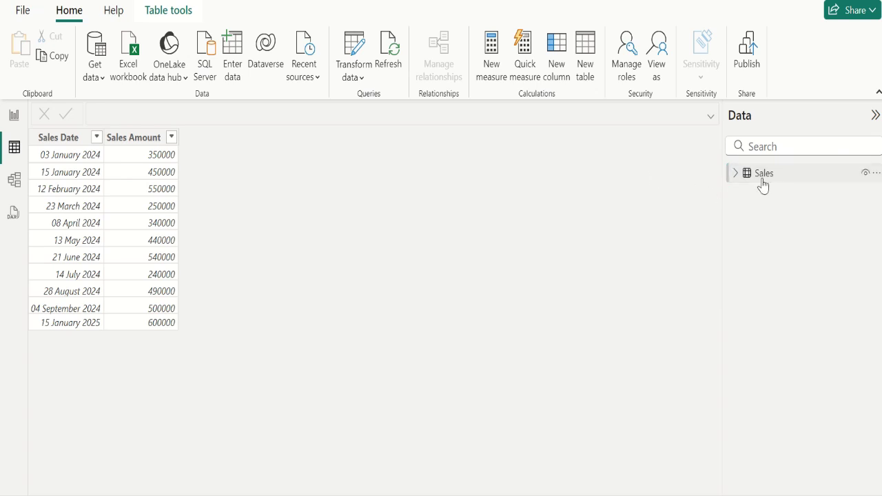
Review the Sales table's Sales Date and Sales Amount columns, and start a new calculated table named Calendar_Date
{"action": "mouse_move", "coordinate": [762, 183]}
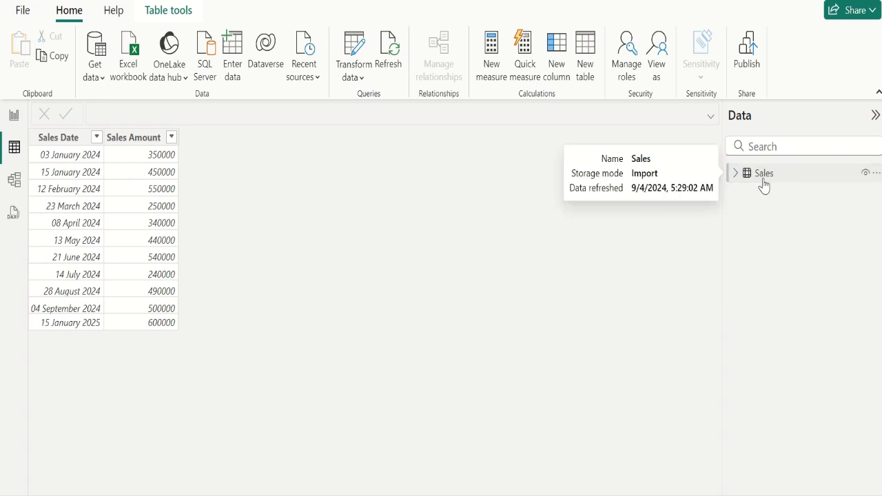
{"action": "left_click", "coordinate": [61, 146]}
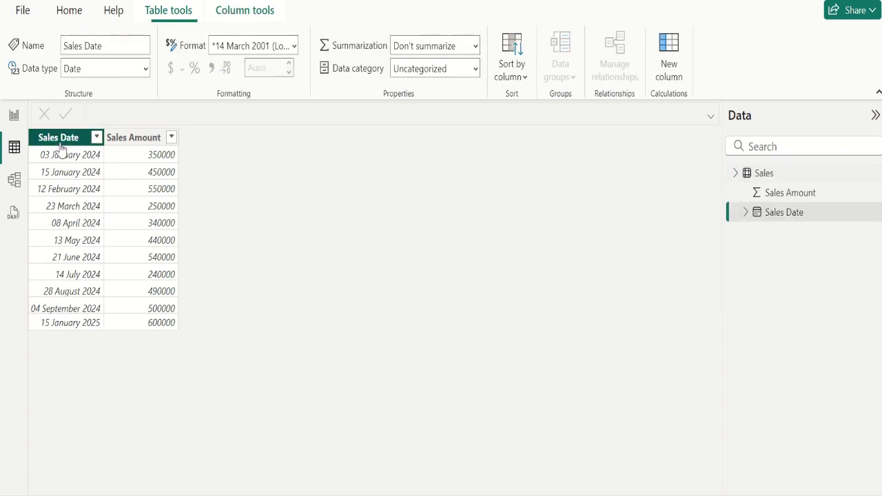
{"action": "left_click", "coordinate": [134, 144]}
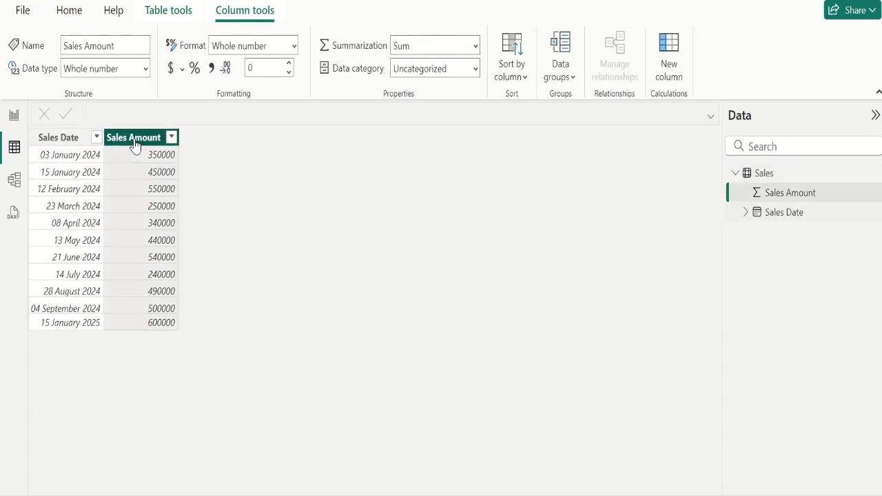
{"action": "left_click", "coordinate": [765, 175]}
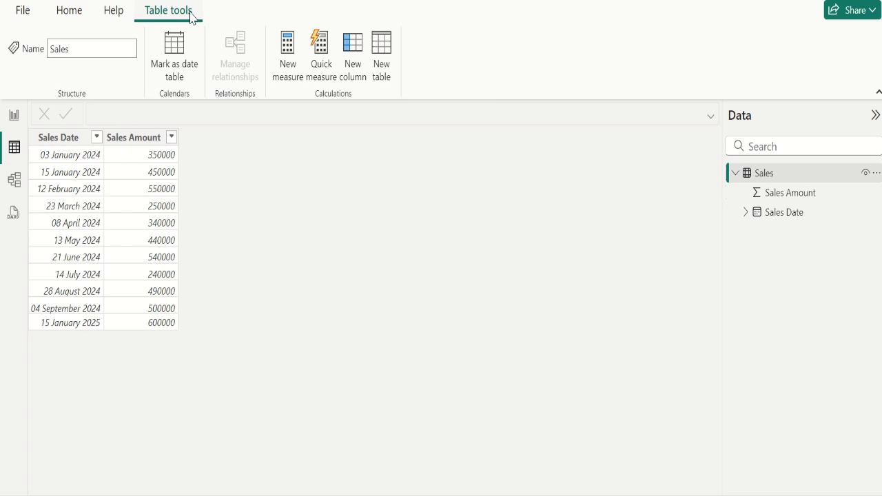
{"action": "left_click", "coordinate": [380, 74]}
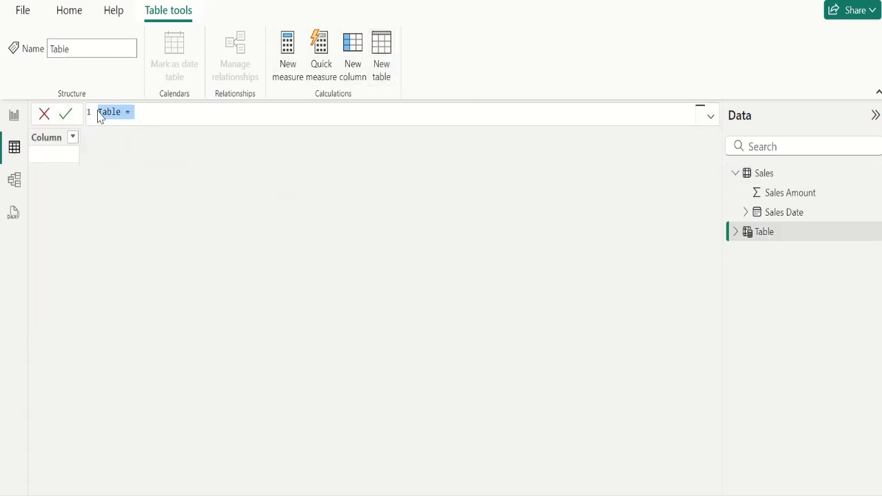
{"action": "left_click", "coordinate": [99, 111]}
{"action": "scroll", "coordinate": [99, 112], "scroll_direction": "up", "scroll_amount": 4, "text": "ctrl"}
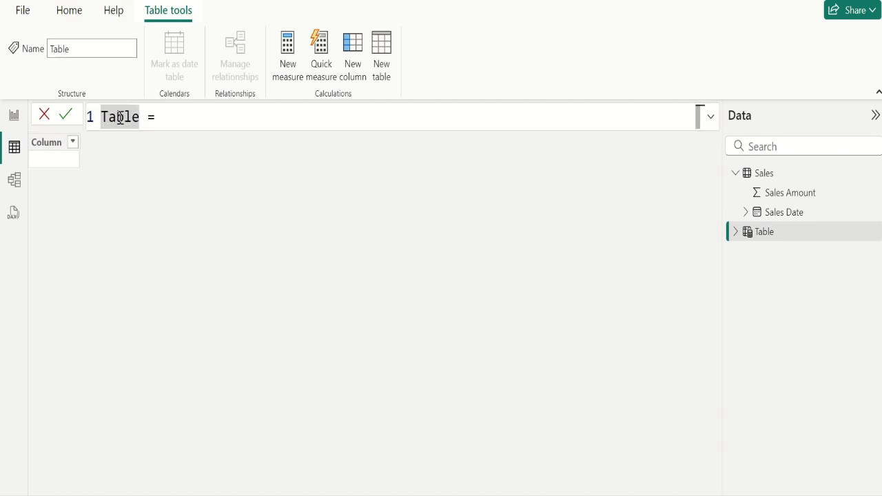
{"action": "double_click", "coordinate": [120, 117]}
{"action": "type", "text": "C"}
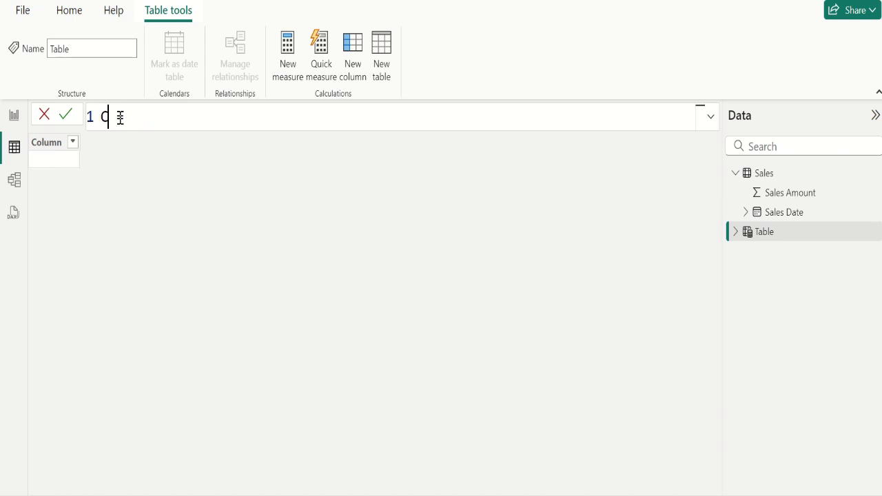
{"action": "type", "text": "alendar_"}
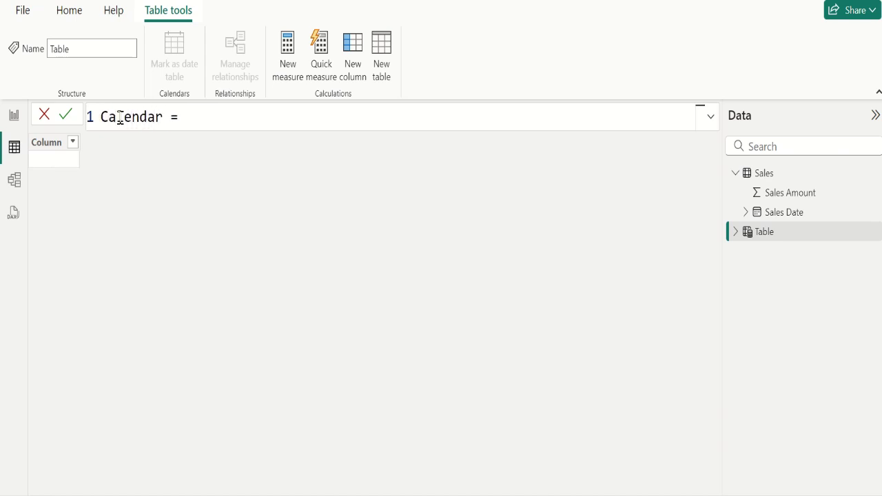
{"action": "type", "text": "Date"}
Begin the Calendar_Date formula with the CALENDAR function, using "2024-01-01" as the start date
{"action": "key", "text": "Right"}
{"action": "key", "text": "Right"}
{"action": "key", "text": "Right"}
{"action": "type", "text": "cal"}
{"action": "key", "text": "Down"}
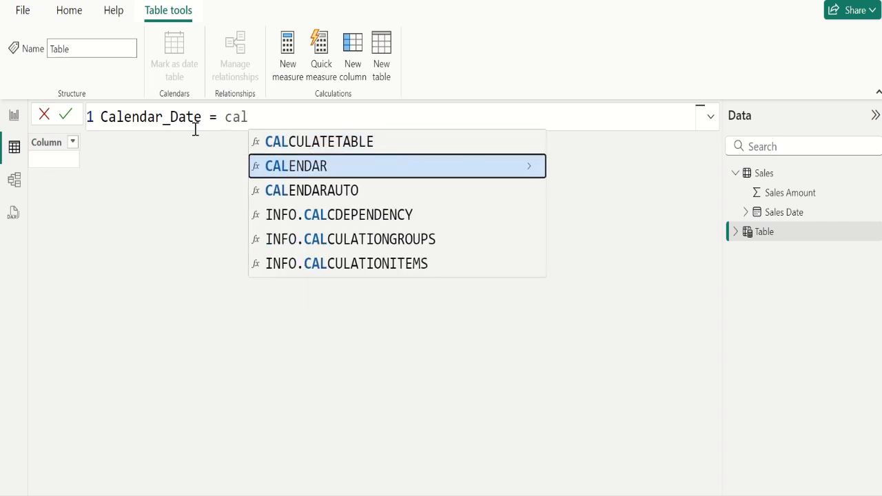
{"action": "key", "text": "Tab"}
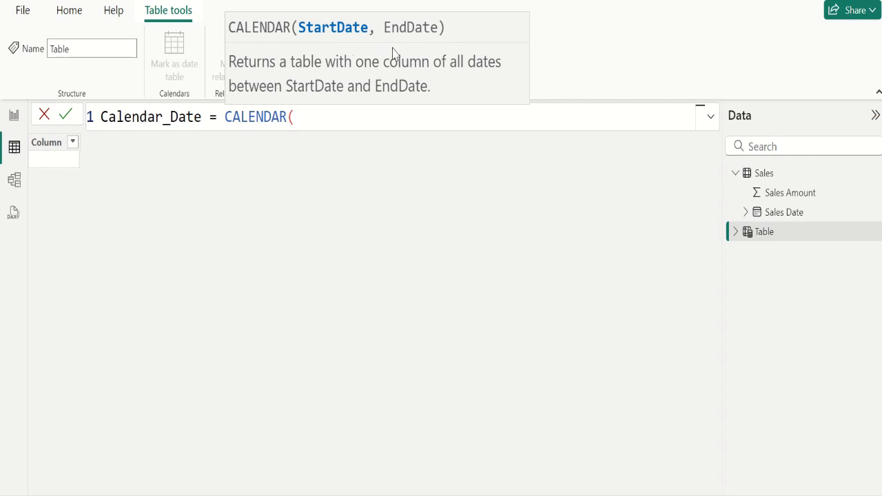
{"action": "type", "text": "\"\""}
{"action": "key", "text": "Left"}
{"action": "type", "text": "2024-01-01\","}
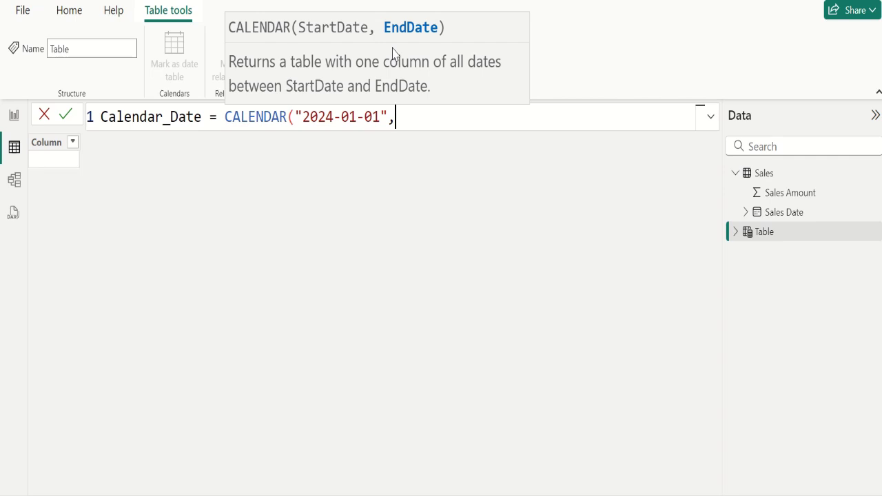
Complete the CALENDAR formula with the end date "2024-09-30" and commit it to create the table
{"action": "type", "text": "\""}
{"action": "type", "text": "202"}
{"action": "type", "text": "4-"}
{"action": "type", "text": "09-"}
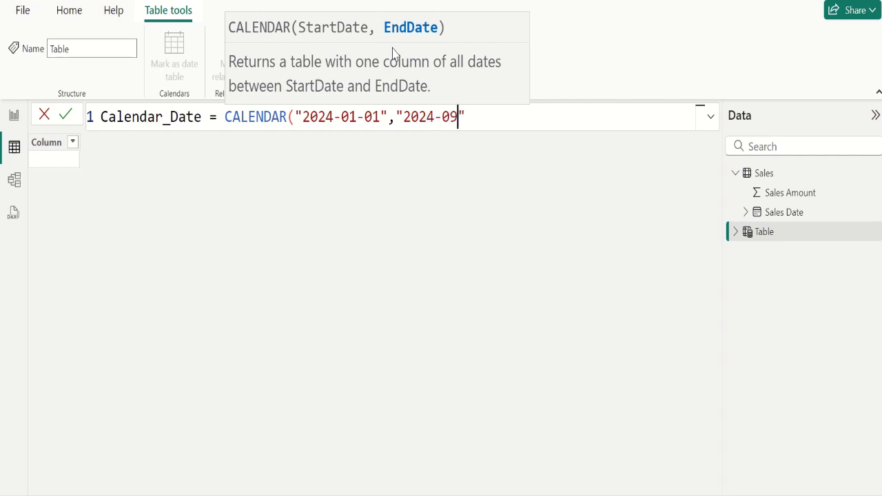
{"action": "type", "text": "30\")"}
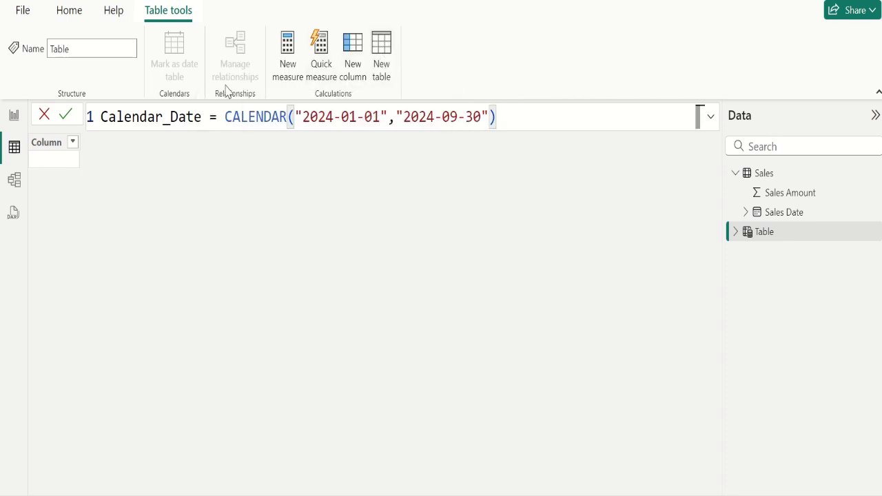
{"action": "left_click", "coordinate": [66, 117]}
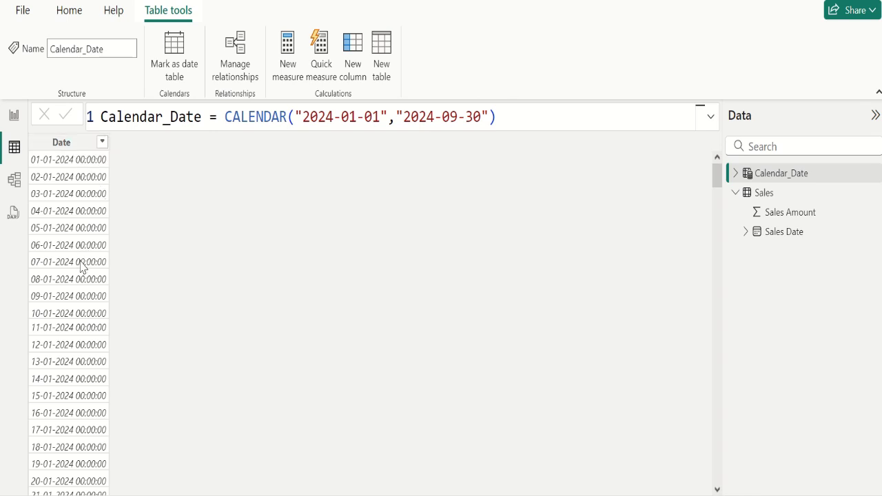
Set the data type of Calendar_Date's Date column to Date, and widen the column to fit the full September dates
{"action": "left_click", "coordinate": [62, 142]}
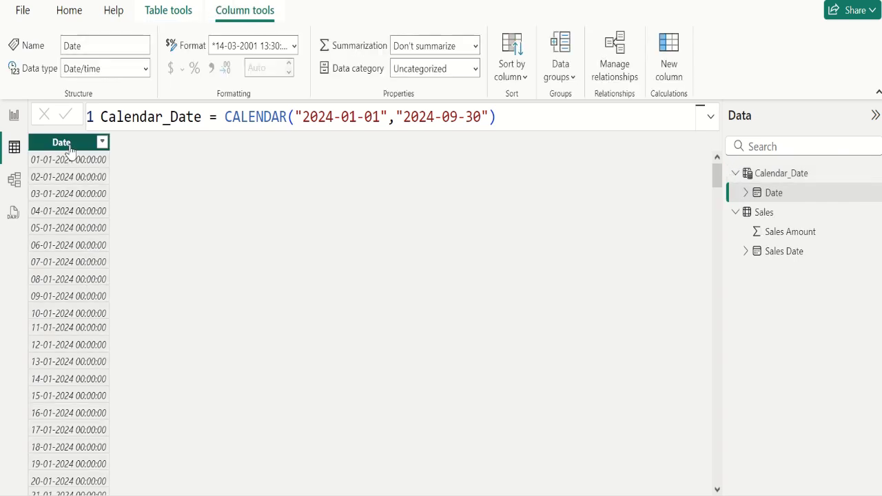
{"action": "left_click", "coordinate": [146, 69]}
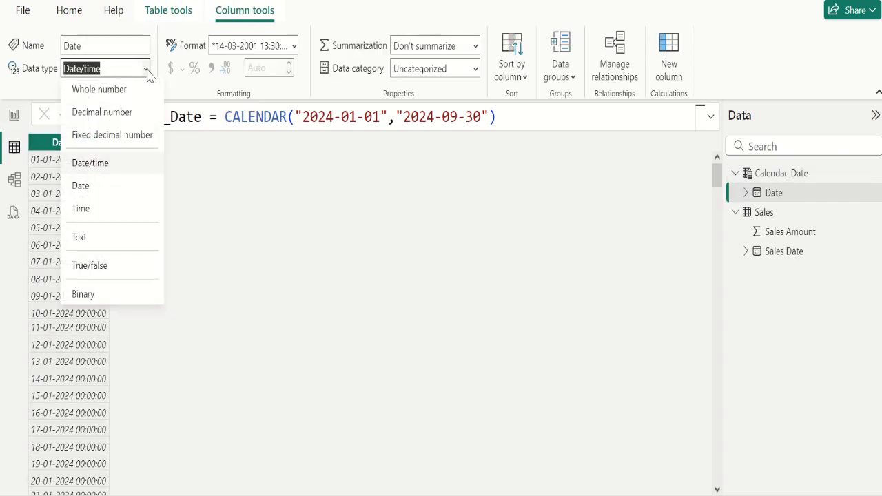
{"action": "left_click", "coordinate": [109, 187]}
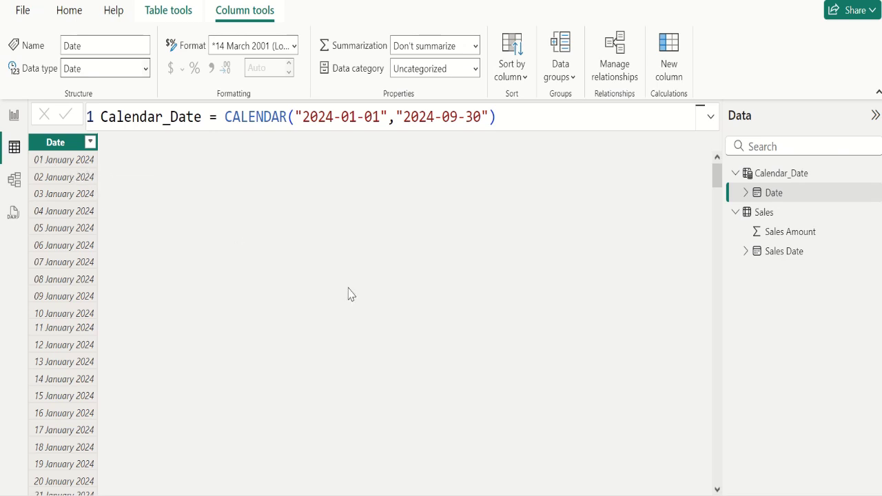
{"action": "left_click_drag", "start_coordinate": [719, 177], "coordinate": [721, 484]}
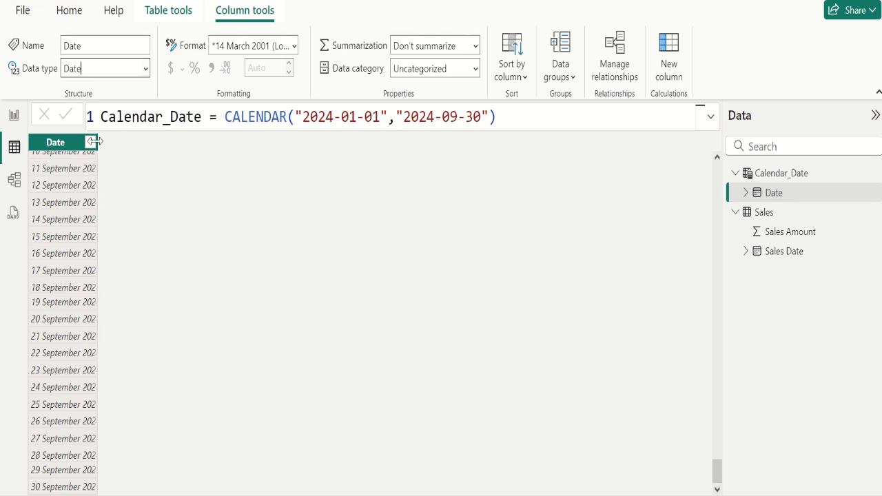
{"action": "left_click_drag", "start_coordinate": [98, 146], "coordinate": [133, 149]}
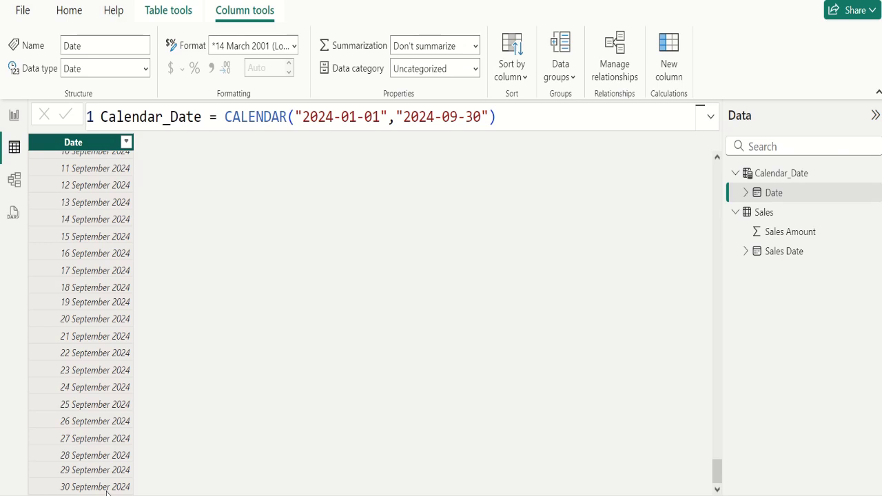
Start another new calculated table and name it Calendarauto_Date
{"action": "left_click", "coordinate": [170, 18]}
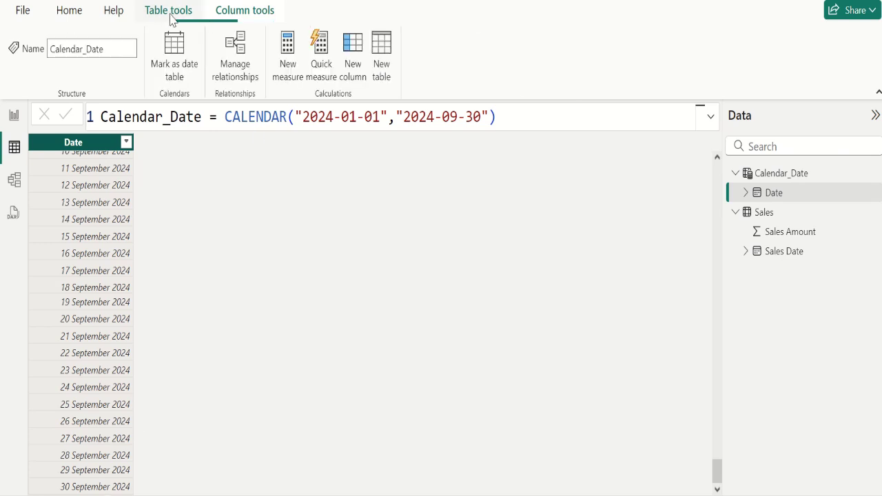
{"action": "left_click", "coordinate": [382, 72]}
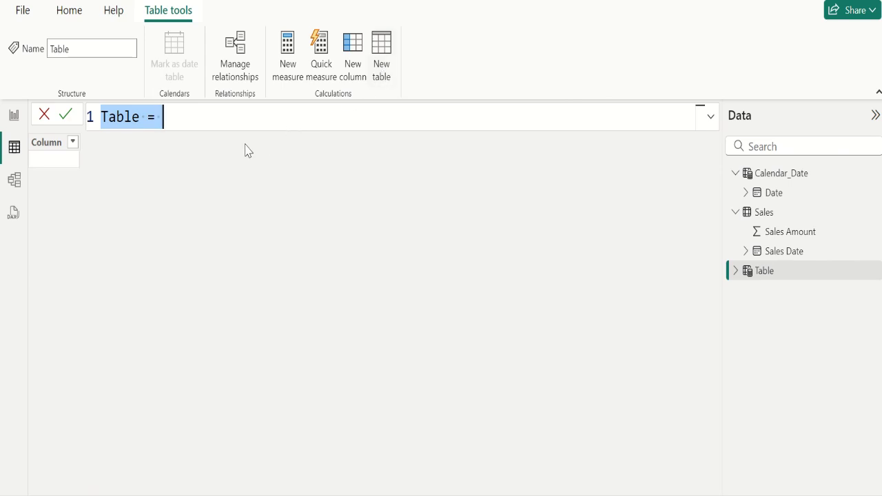
{"action": "double_click", "coordinate": [123, 117]}
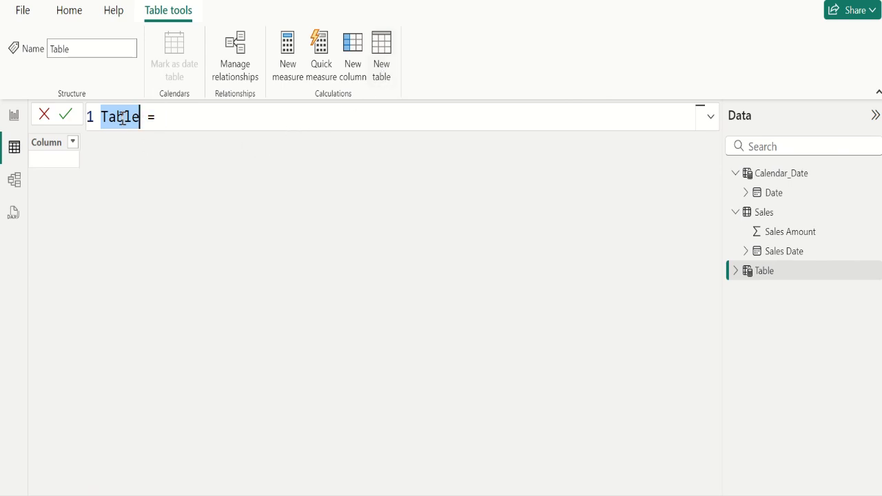
{"action": "type", "text": "Cal"}
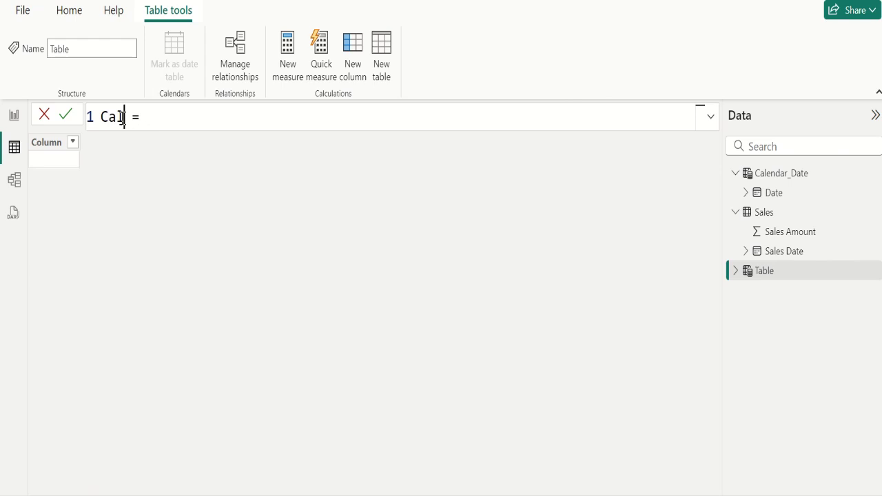
{"action": "type", "text": "endarauto"}
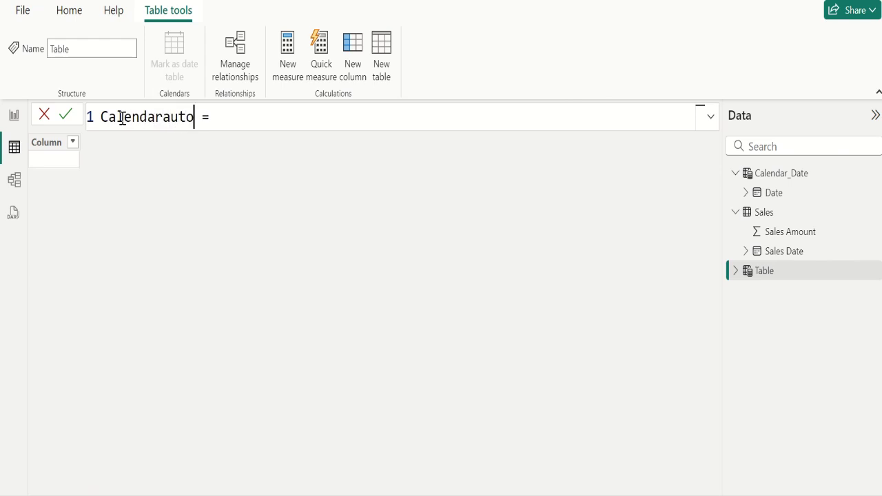
{"action": "type", "text": "_Date"}
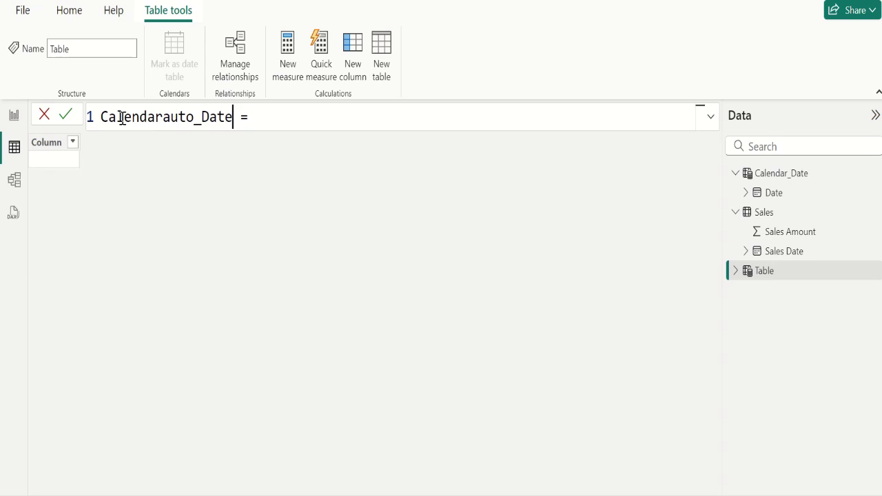
Define Calendarauto_Date with the formula CALENDARAUTO() and commit it to create the table
{"action": "key", "text": "Right"}
{"action": "key", "text": "Right"}
{"action": "key", "text": "Right"}
{"action": "type", "text": "cal"}
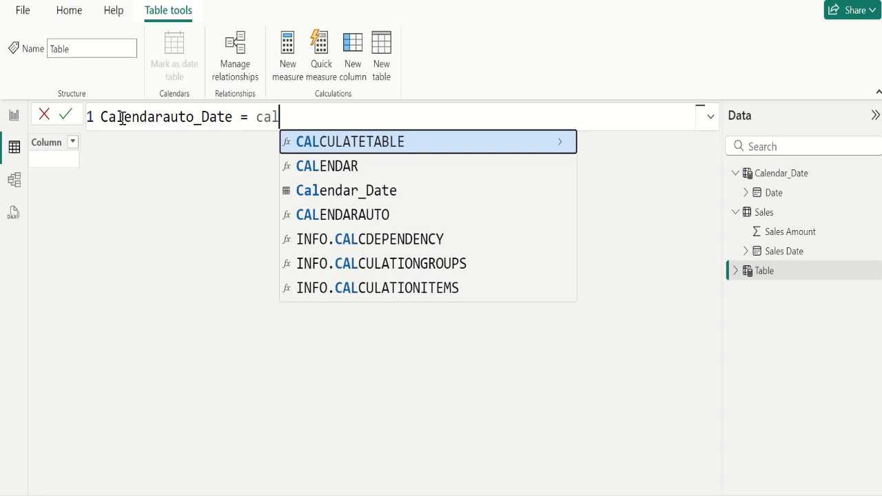
{"action": "key", "text": "Down"}
{"action": "key", "text": "Down"}
{"action": "key", "text": "Down"}
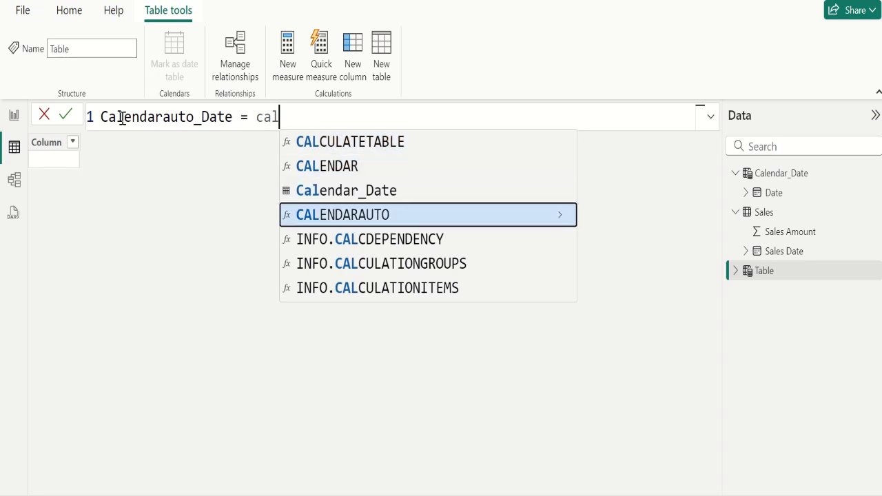
{"action": "key", "text": "Tab"}
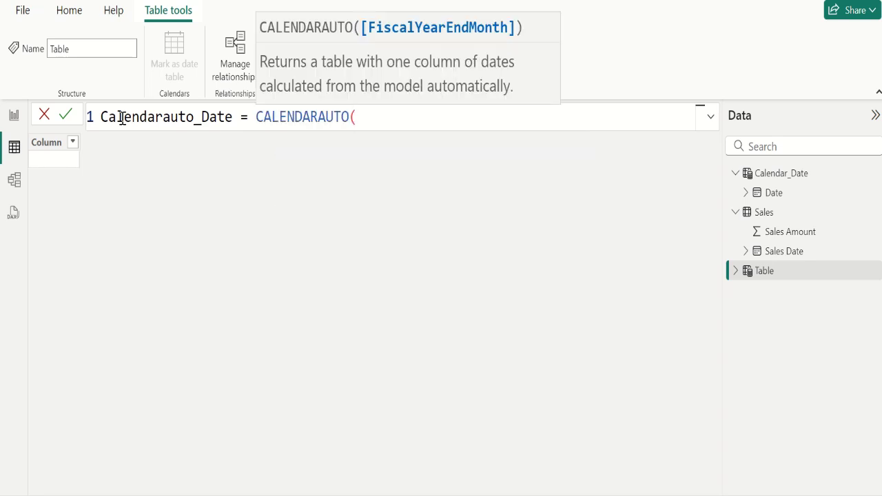
{"action": "type", "text": ")"}
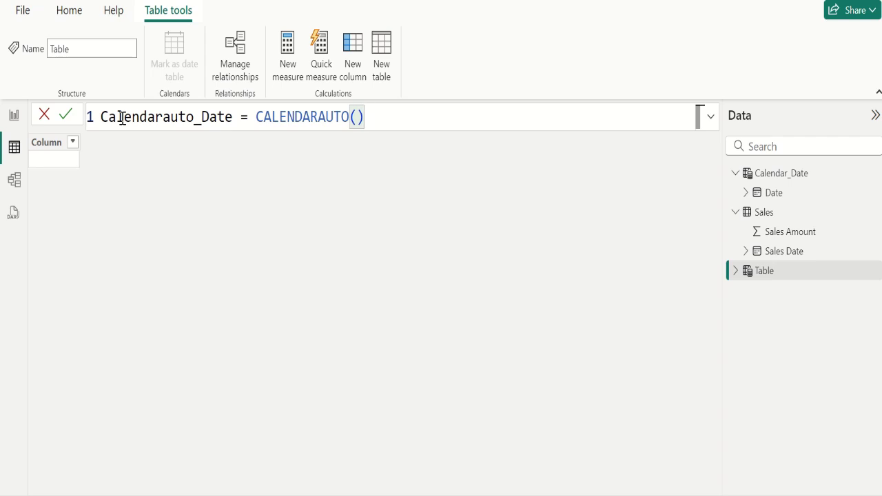
{"action": "left_click", "coordinate": [65, 116]}
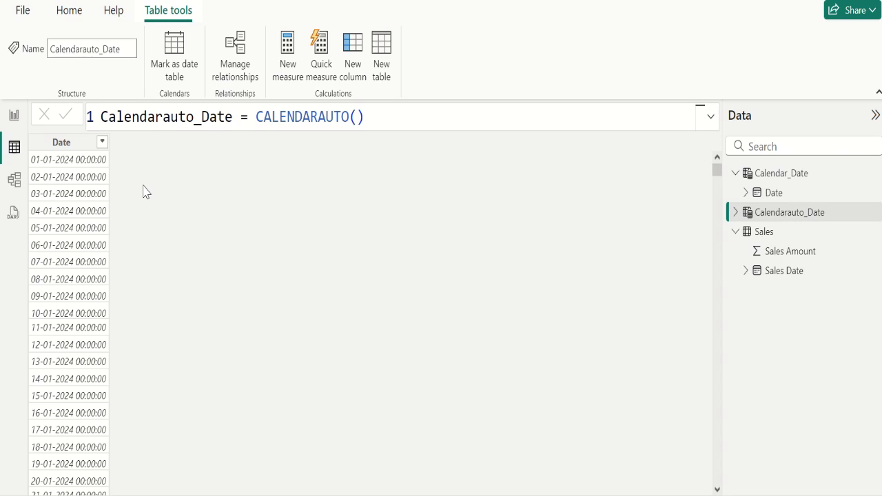
Set the data type of Calendarauto_Date's Date column to Date, and check the last dates in the table
{"action": "left_click", "coordinate": [73, 145]}
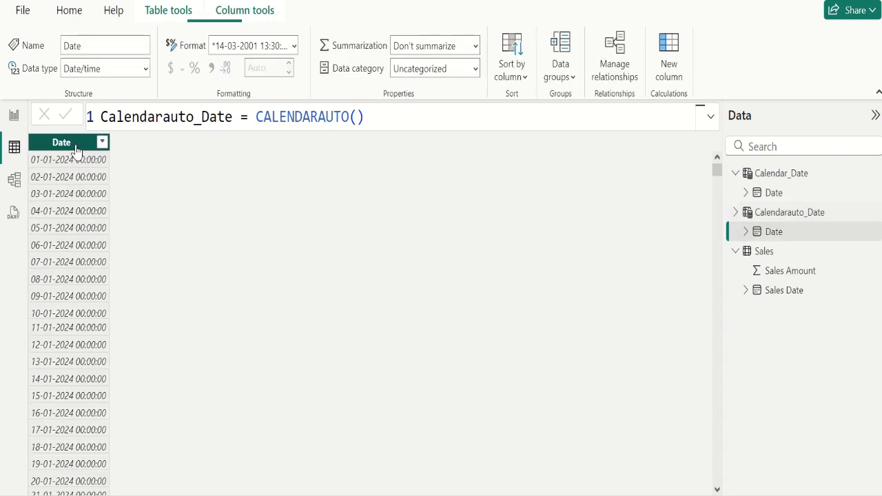
{"action": "left_click", "coordinate": [145, 69]}
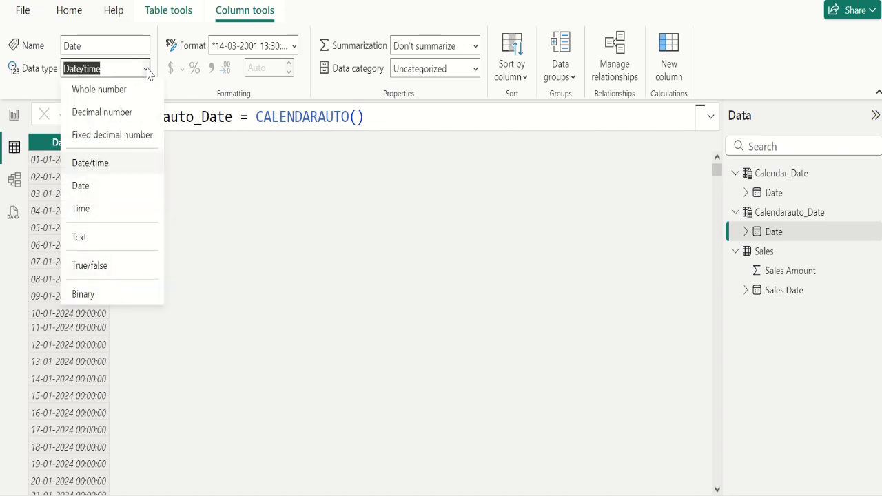
{"action": "left_click", "coordinate": [103, 187]}
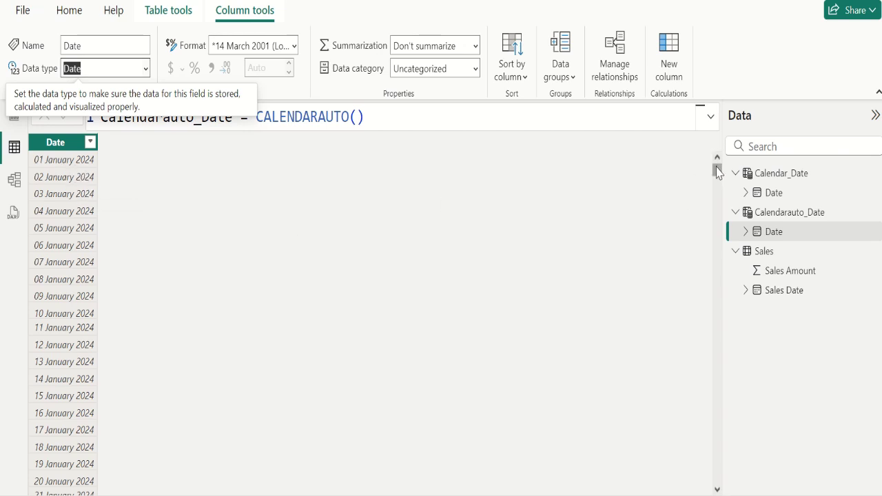
{"action": "left_click_drag", "start_coordinate": [717, 171], "coordinate": [721, 488]}
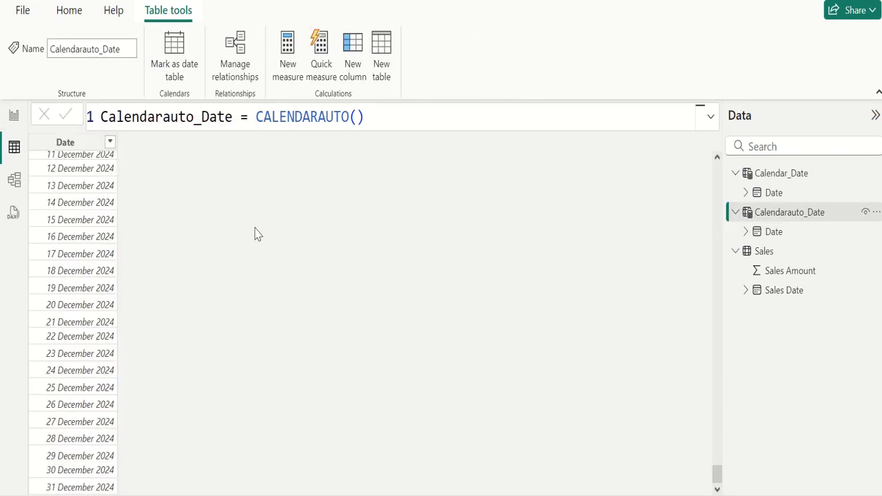
{"action": "left_click", "coordinate": [255, 233]}
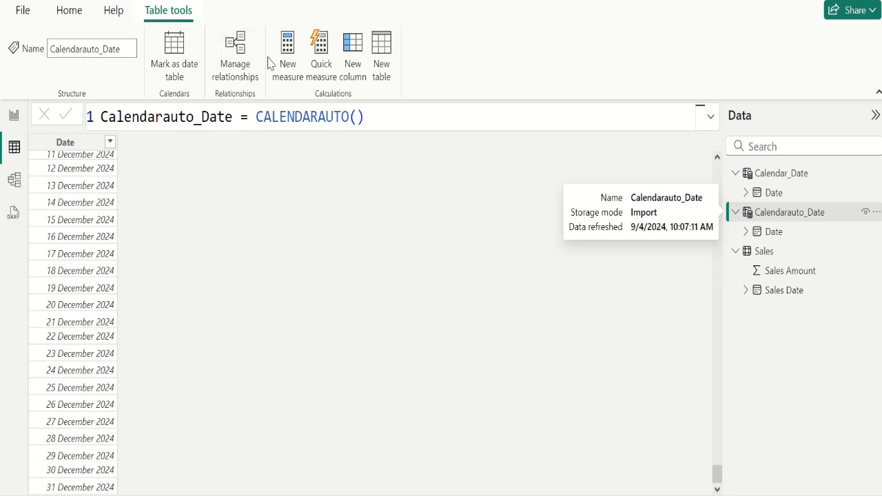
Start another new calculated table and name it Calendar_Dax
{"action": "left_click", "coordinate": [383, 78]}
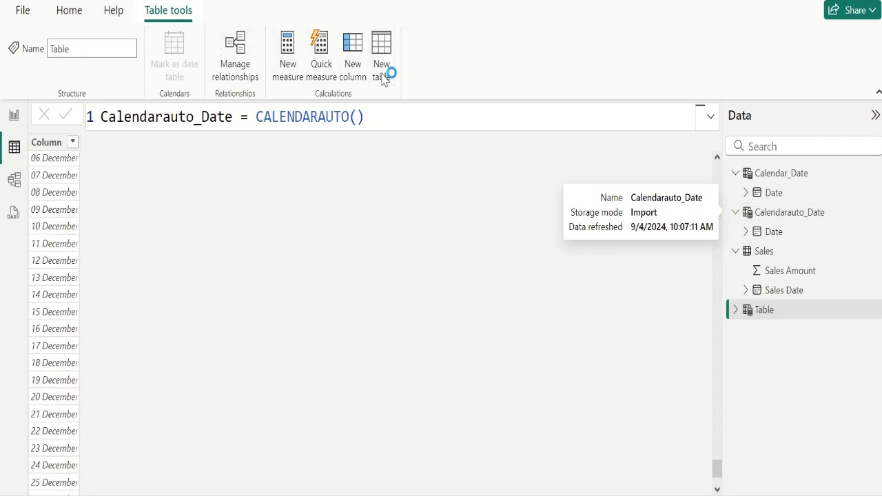
{"action": "double_click", "coordinate": [117, 115]}
{"action": "type", "text": "CAlendar"}
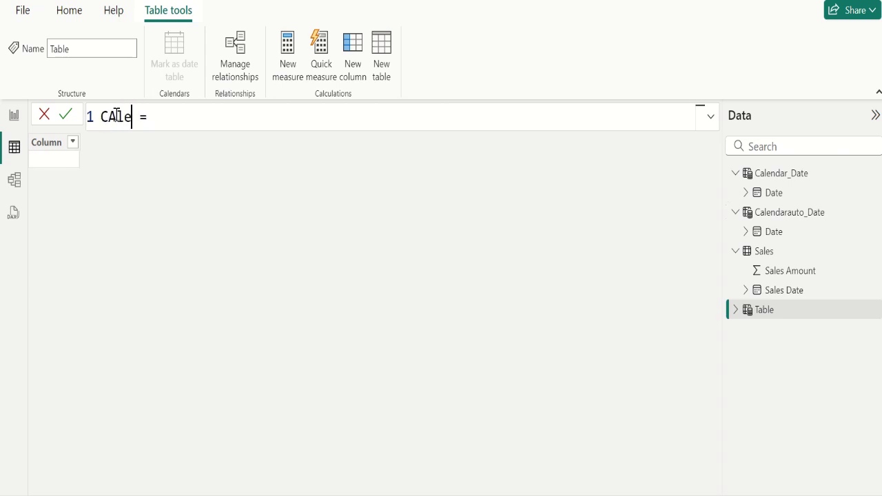
{"action": "key", "text": "BackSpace"}
{"action": "key", "text": "BackSpace"}
{"action": "key", "text": "BackSpace"}
{"action": "key", "text": "BackSpace"}
{"action": "key", "text": "BackSpace"}
{"action": "key", "text": "BackSpace"}
{"action": "key", "text": "BackSpace"}
{"action": "type", "text": "alen"}
{"action": "type", "text": "dar"}
{"action": "type", "text": "_Dax"}
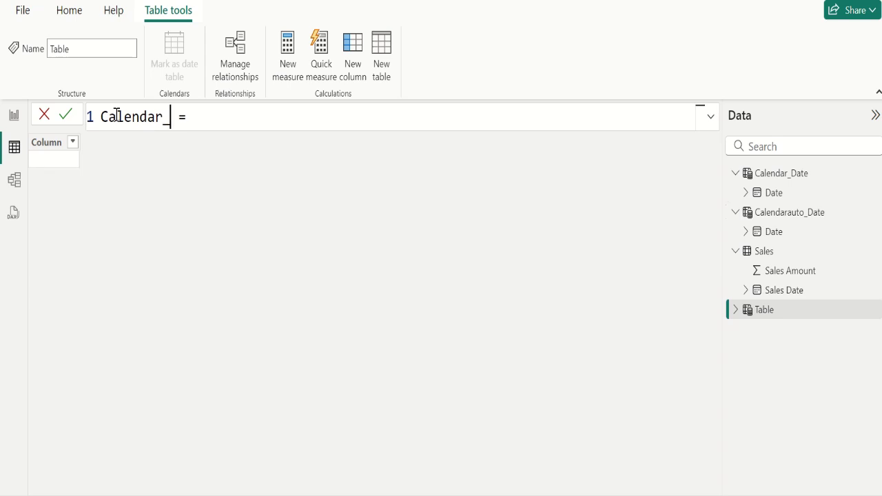
Begin the Calendar_Dax formula with CALENDAR, using MIN(Sales[Sales Date]) as the start date
{"action": "key", "text": "Right"}
{"action": "key", "text": "Right"}
{"action": "key", "text": "Right"}
{"action": "type", "text": "cal"}
{"action": "key", "text": "Down"}
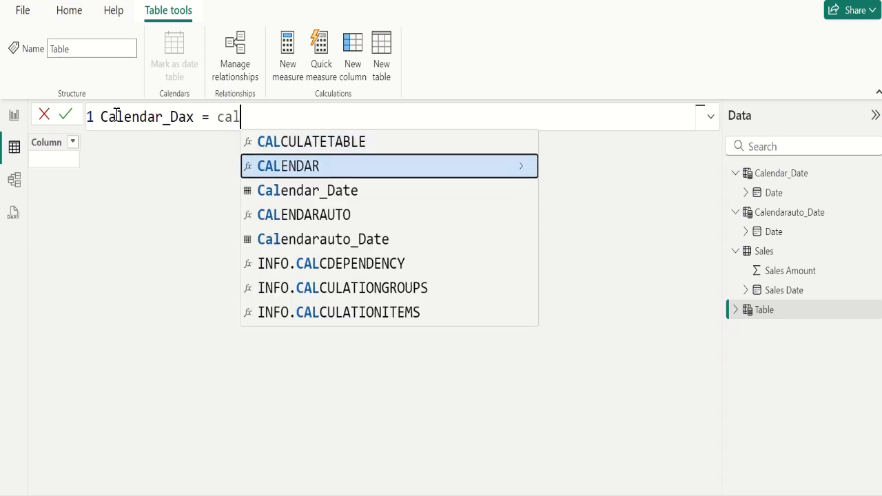
{"action": "key", "text": "Tab"}
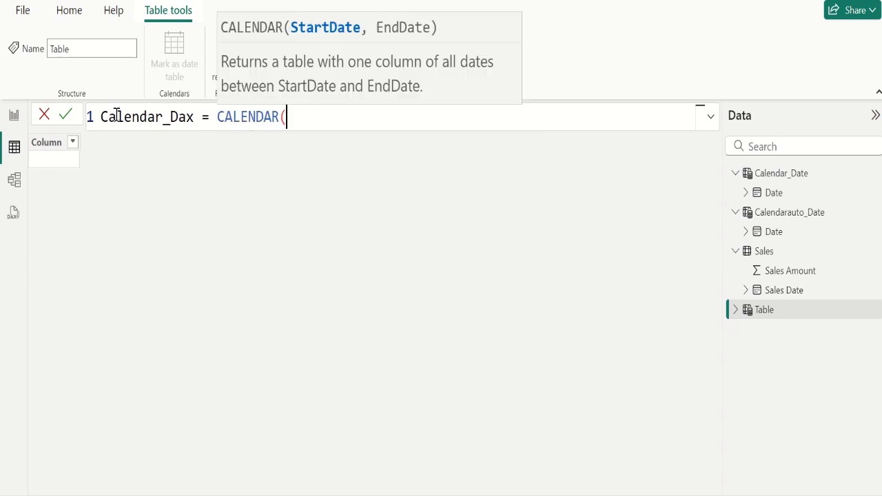
{"action": "type", "text": "min"}
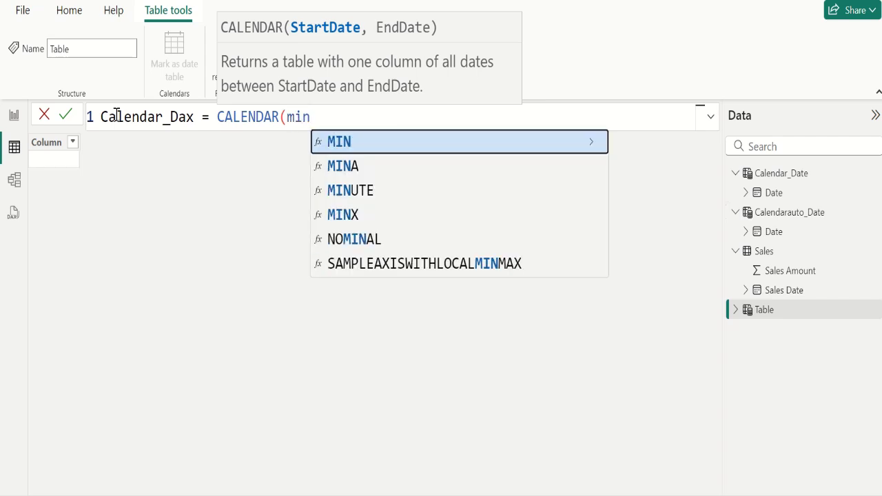
{"action": "key", "text": "Tab"}
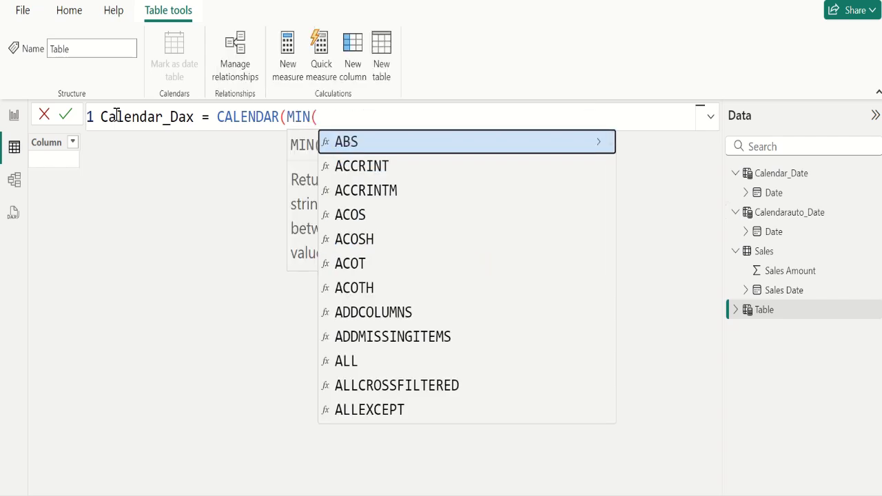
{"action": "type", "text": "sal"}
{"action": "key", "text": "Down"}
{"action": "key", "text": "Down"}
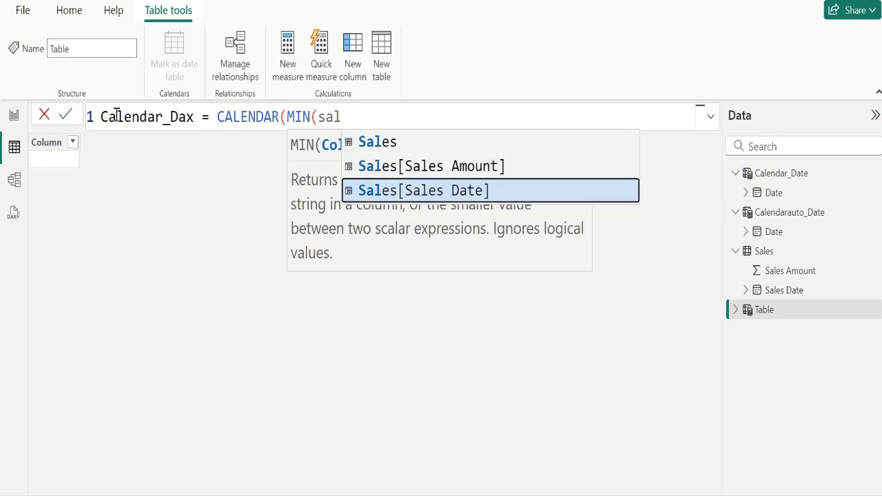
{"action": "key", "text": "Tab"}
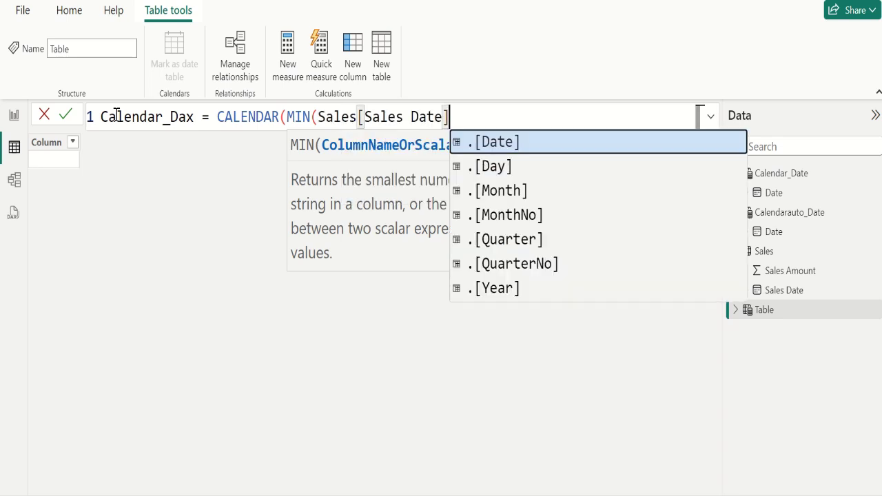
{"action": "type", "text": ")"}
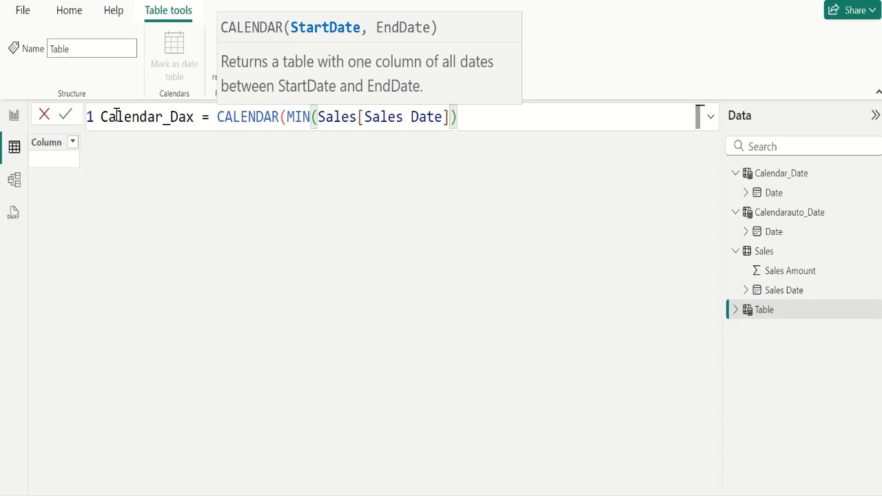
Complete the Calendar_Dax formula with MAX(Sales[Sales Date]) as the end date and commit it to create the table
{"action": "type", "text": ","}
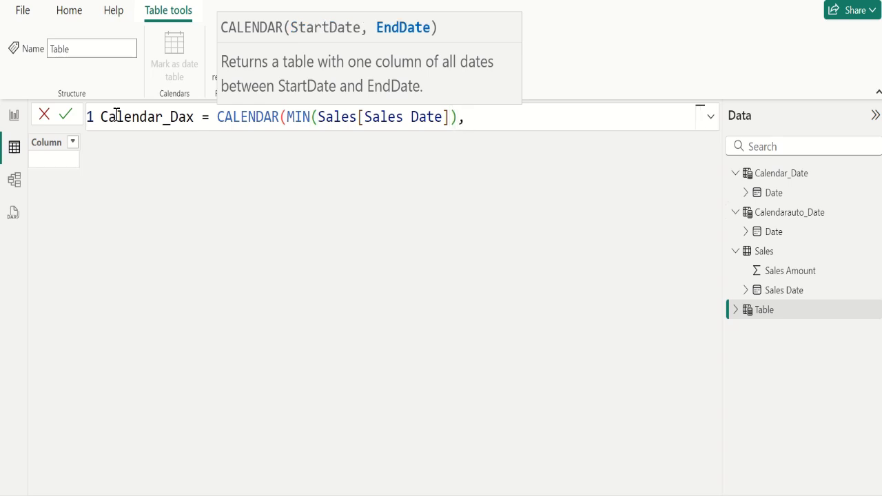
{"action": "type", "text": "max"}
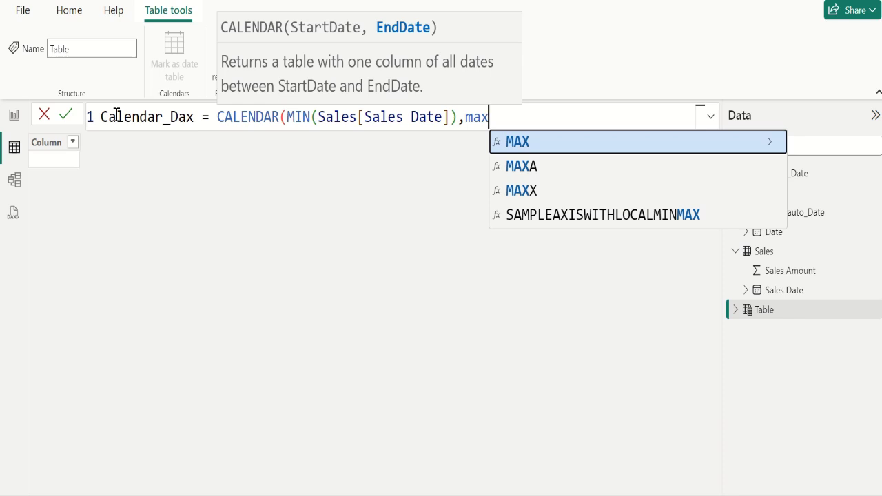
{"action": "key", "text": "Tab"}
{"action": "type", "text": "sal"}
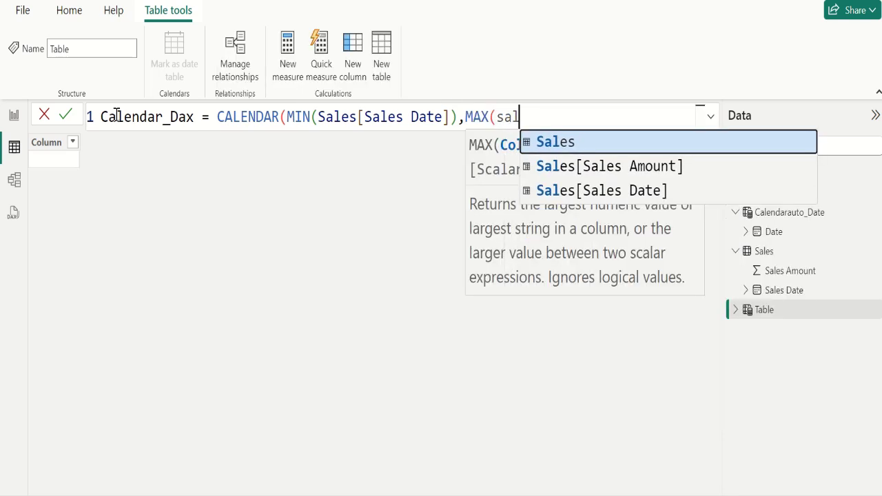
{"action": "key", "text": "Down"}
{"action": "key", "text": "Down"}
{"action": "key", "text": "Tab"}
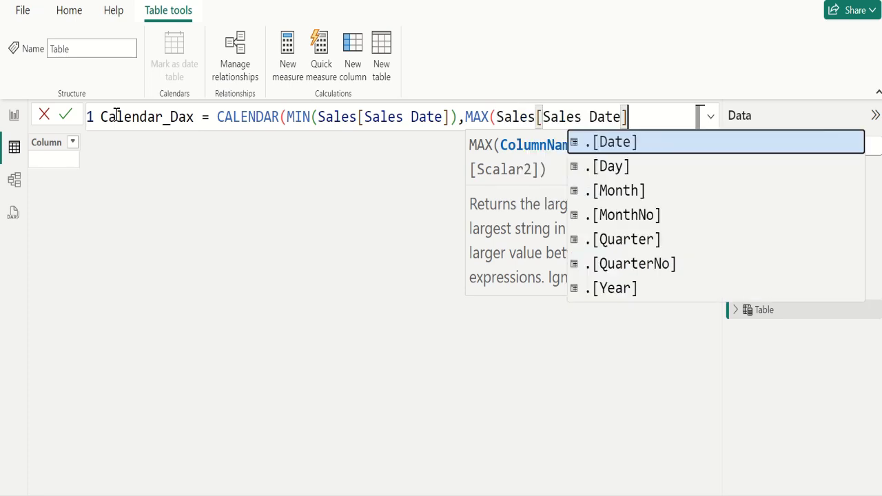
{"action": "type", "text": ")"}
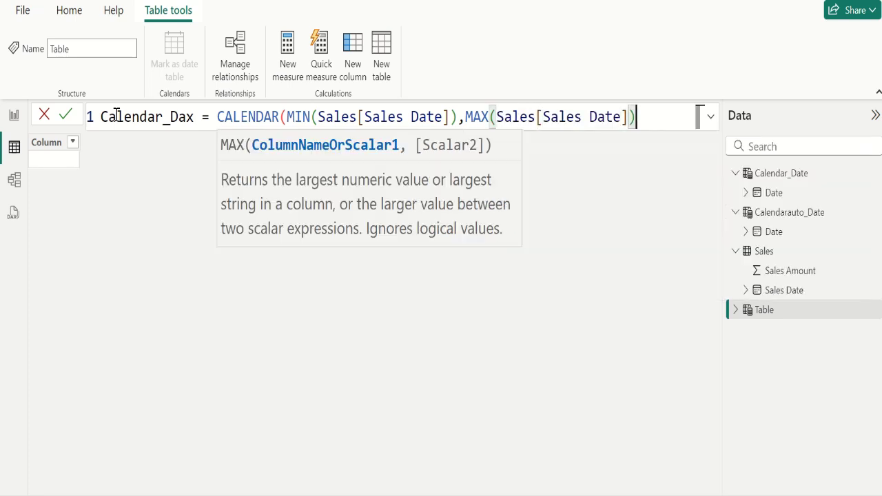
{"action": "type", "text": ")"}
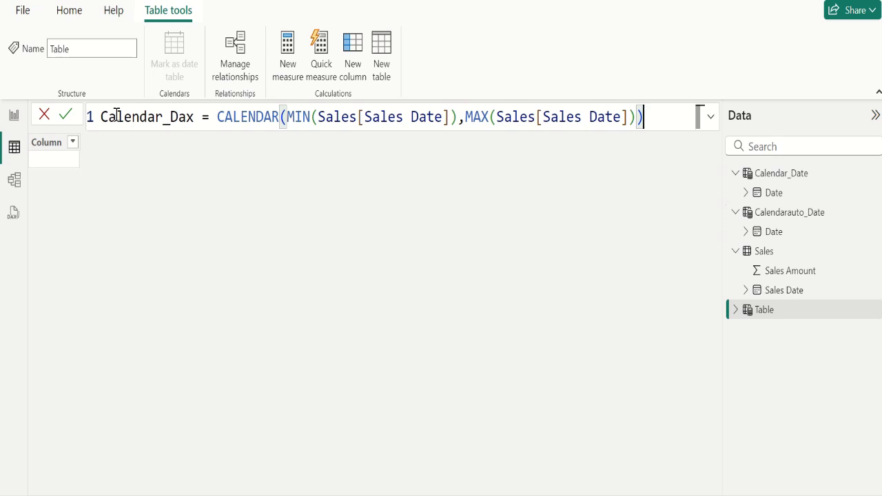
{"action": "left_click", "coordinate": [65, 116]}
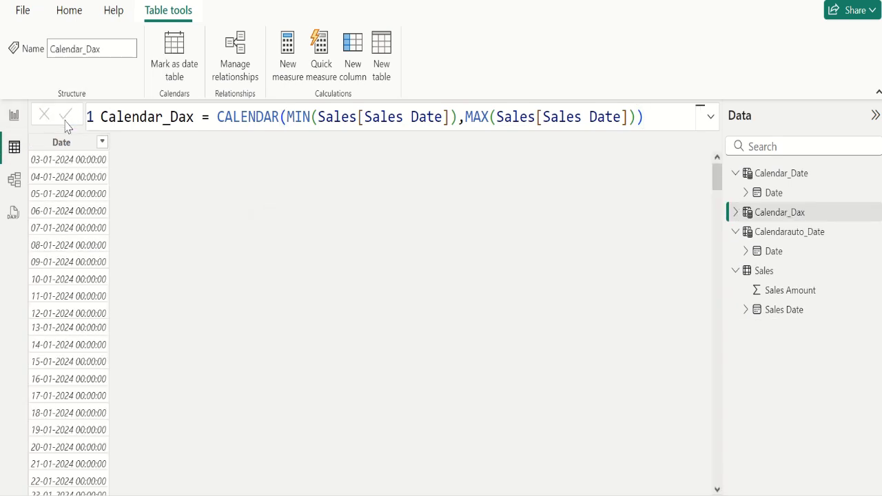
Set the data type of Calendar_Dax's Date column to Date, and widen the column to fit the last dates in full
{"action": "left_click", "coordinate": [62, 143]}
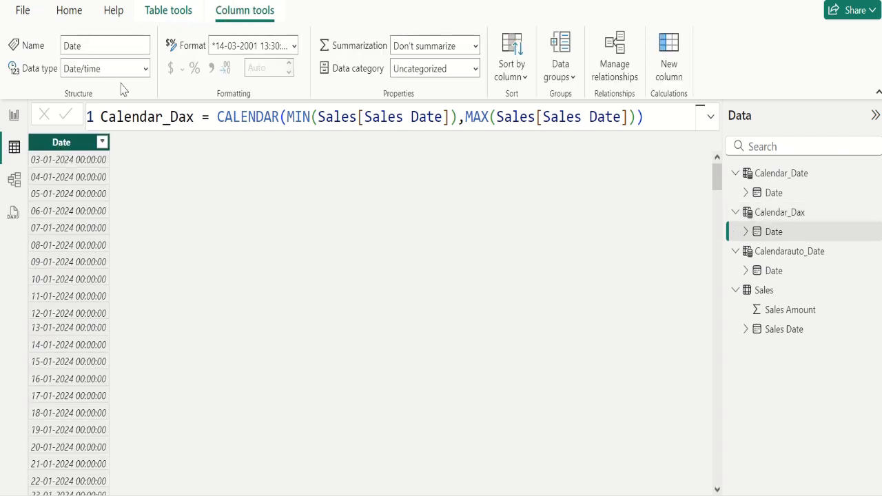
{"action": "left_click", "coordinate": [146, 69]}
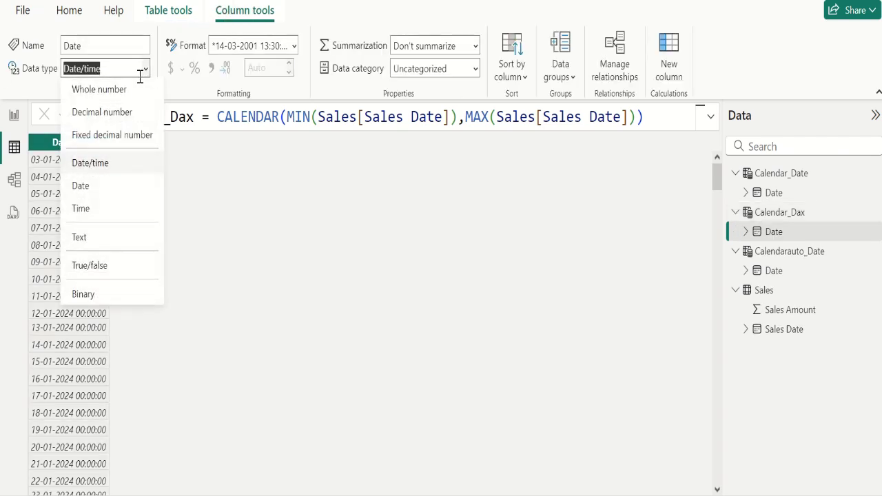
{"action": "left_click", "coordinate": [89, 189]}
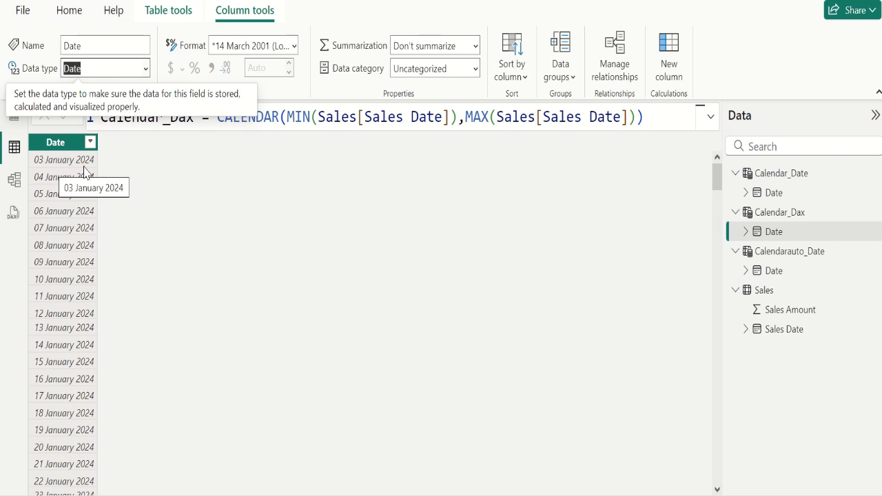
{"action": "left_click", "coordinate": [174, 203]}
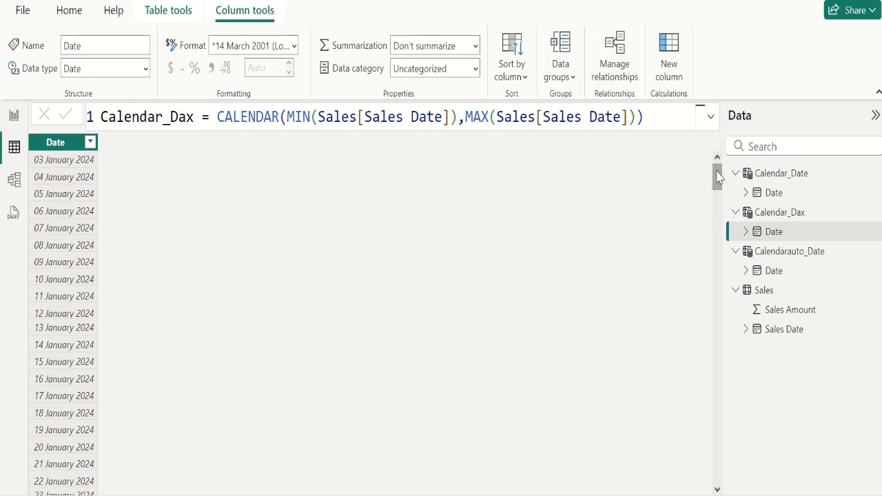
{"action": "left_click_drag", "start_coordinate": [718, 178], "coordinate": [717, 473]}
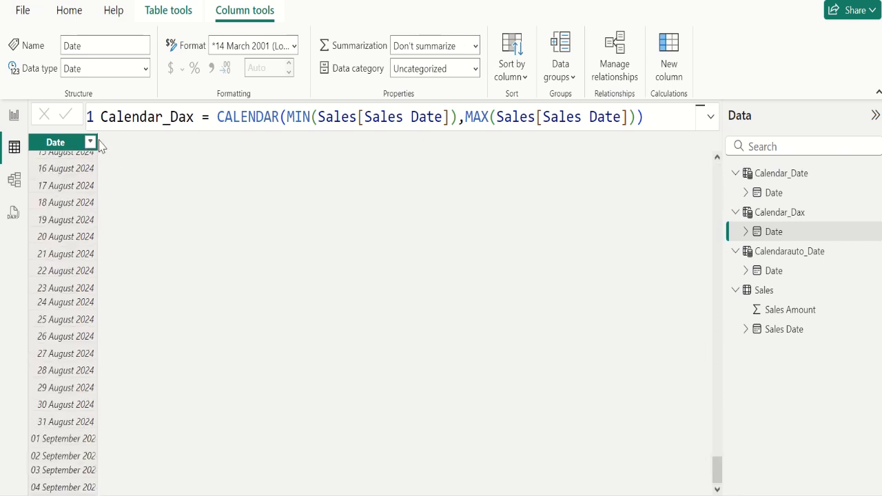
{"action": "left_click_drag", "start_coordinate": [96, 141], "coordinate": [119, 142]}
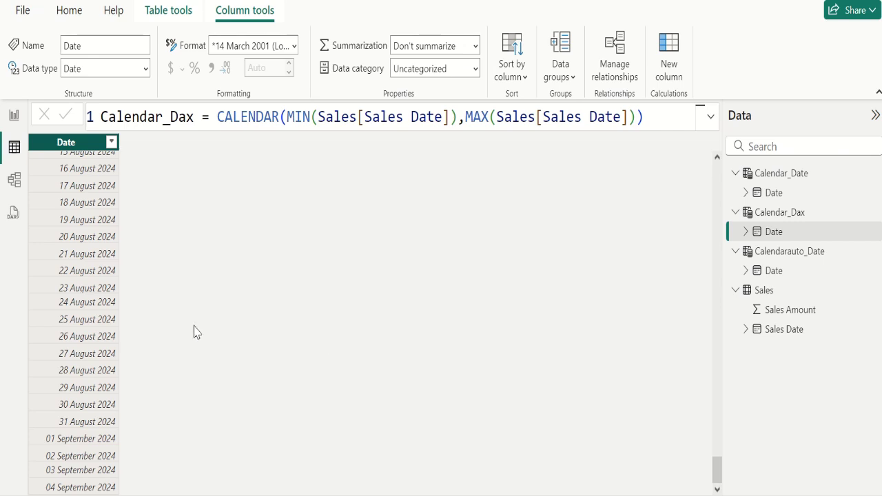
Change the Calendarauto_Date formula to CALENDARAUTO(3), commit it, and check the first and last dates in the table
{"action": "left_click", "coordinate": [787, 256]}
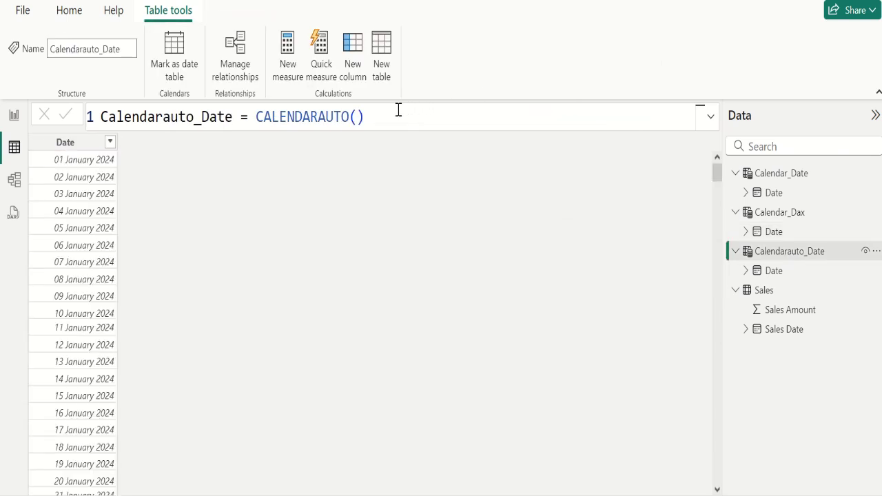
{"action": "left_click", "coordinate": [357, 116]}
{"action": "type", "text": "3"}
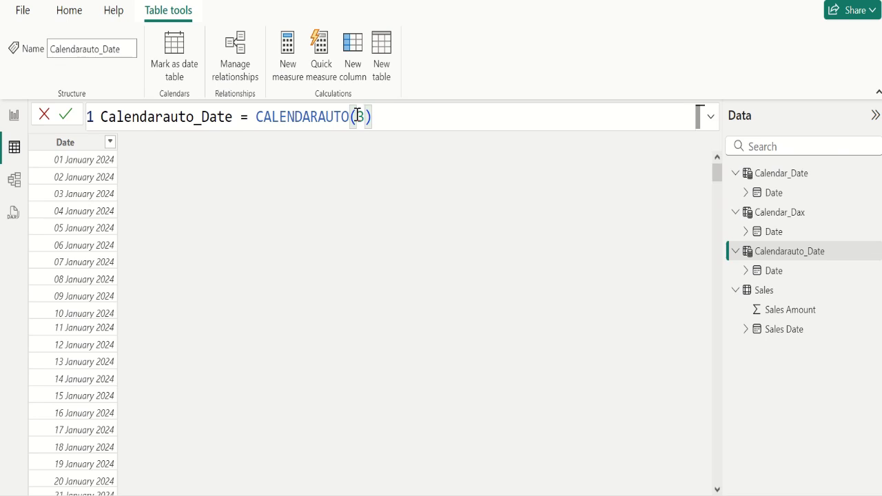
{"action": "left_click", "coordinate": [75, 115]}
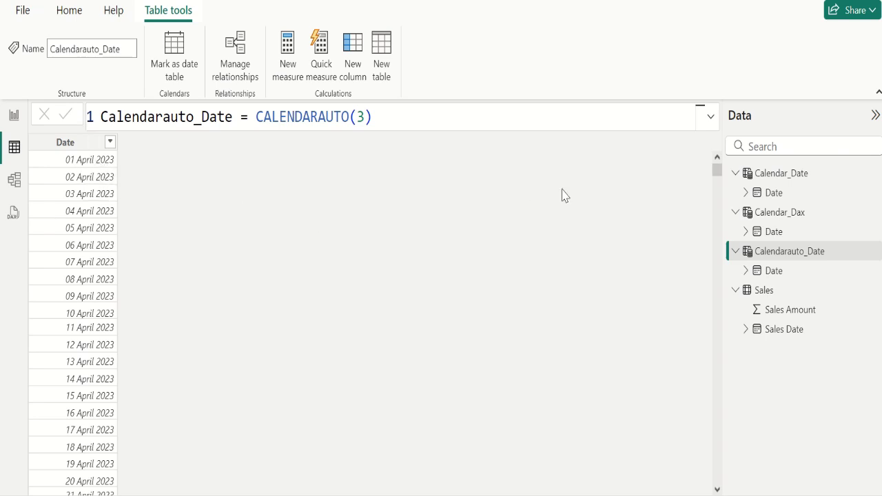
{"action": "left_click_drag", "start_coordinate": [717, 169], "coordinate": [721, 485]}
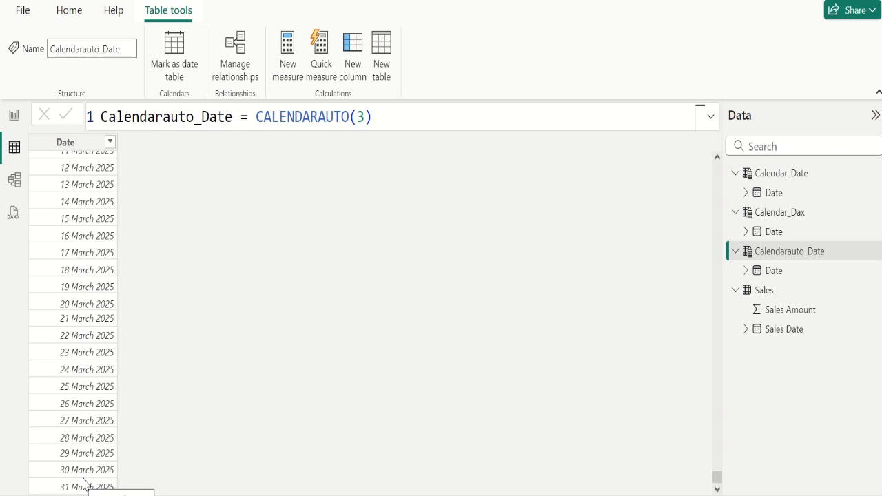
Open the Sales table's query in the Power Query Editor and open its Source step's entered data for editing
{"action": "left_click", "coordinate": [802, 297]}
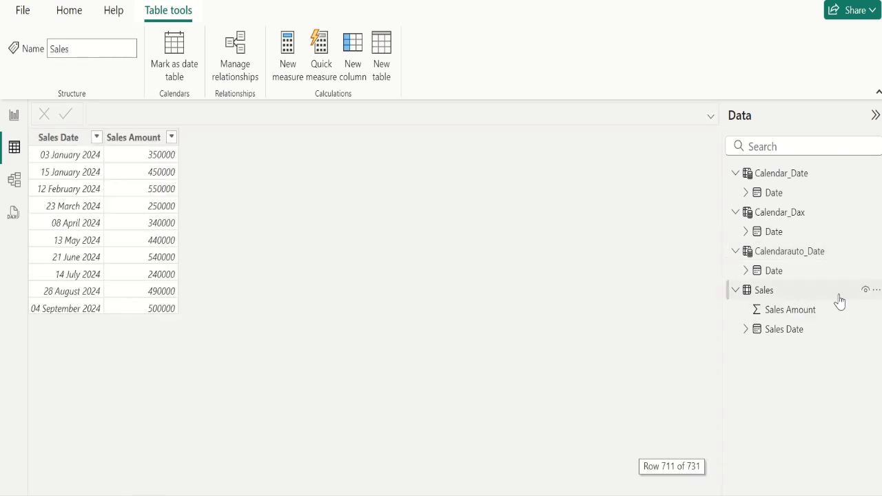
{"action": "left_click", "coordinate": [877, 290]}
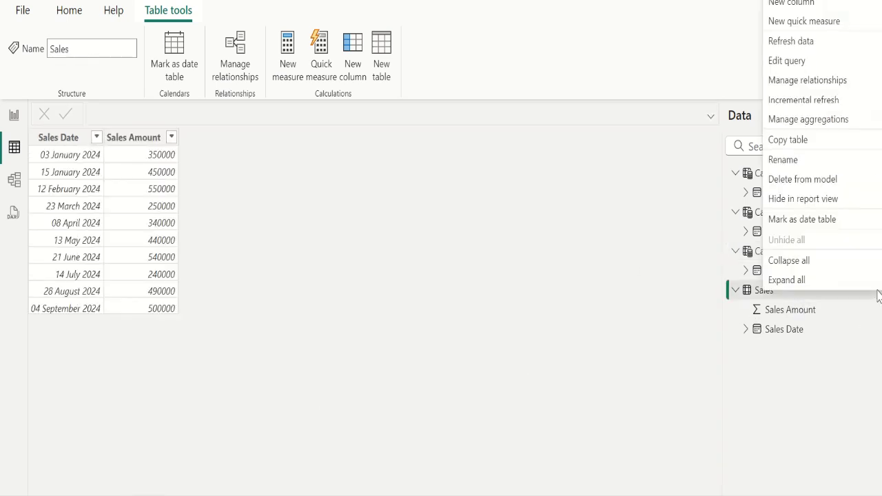
{"action": "left_click", "coordinate": [786, 61]}
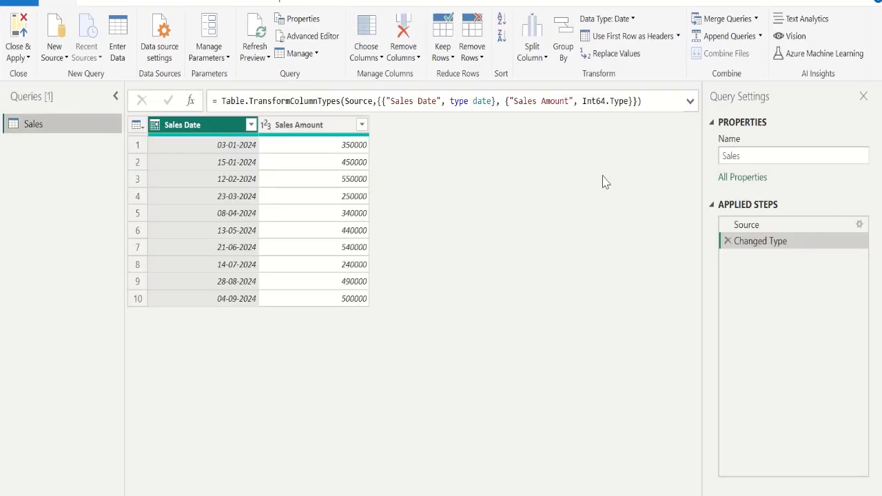
{"action": "left_click", "coordinate": [860, 226]}
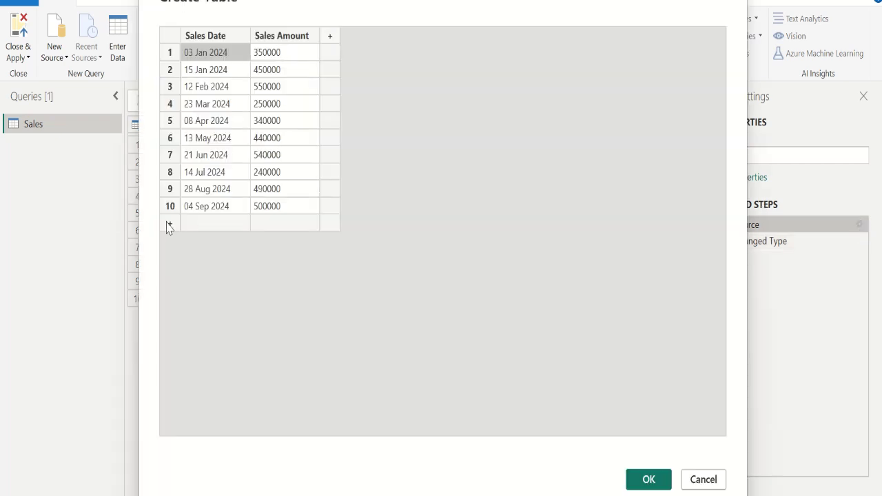
Add an eleventh row to the Sales data with Sales Date 15 January 2025 and Sales Amount 600000, and confirm the table
{"action": "left_click", "coordinate": [171, 229]}
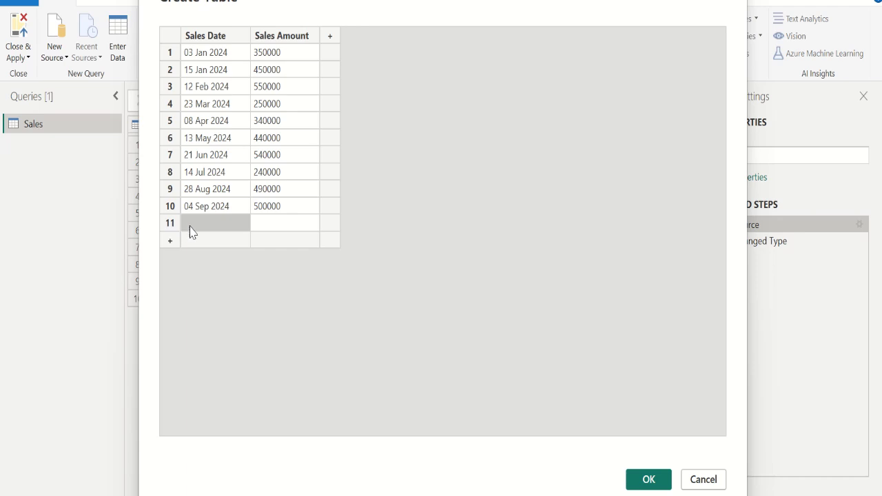
{"action": "left_click", "coordinate": [198, 229]}
{"action": "type", "text": "15 Janua"}
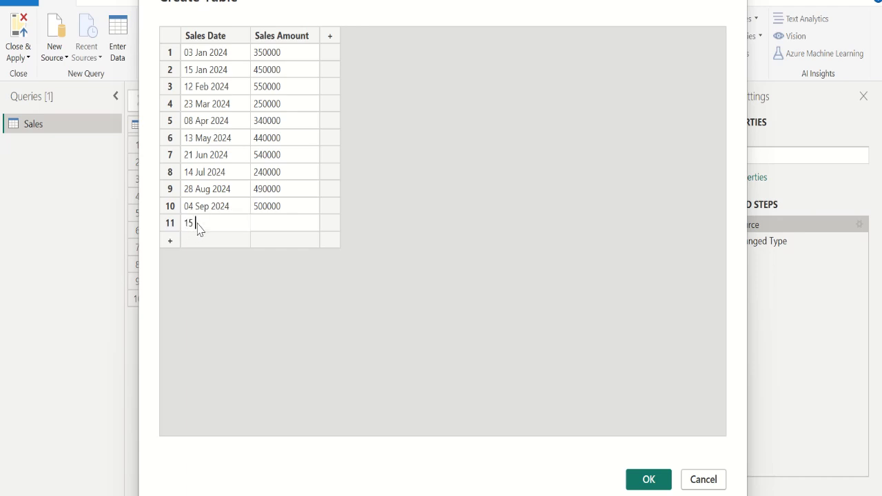
{"action": "type", "text": "ry 2025"}
{"action": "left_click", "coordinate": [266, 227]}
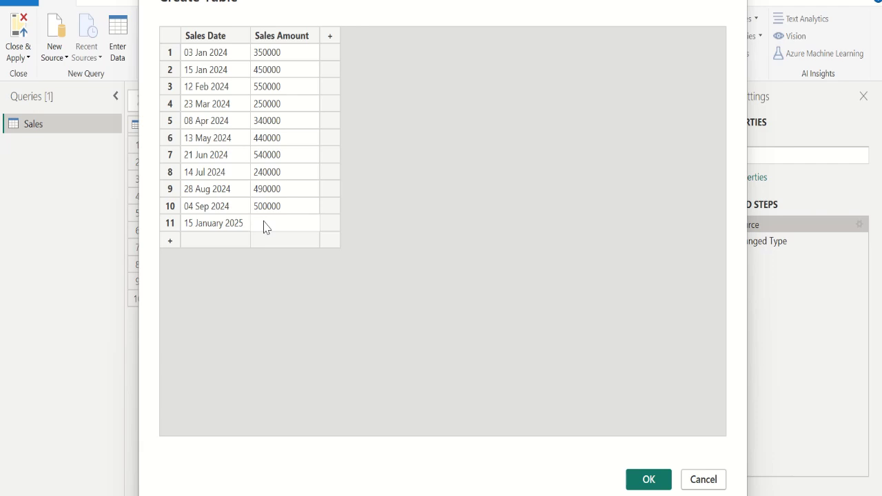
{"action": "type", "text": "600000"}
{"action": "left_click", "coordinate": [648, 480]}
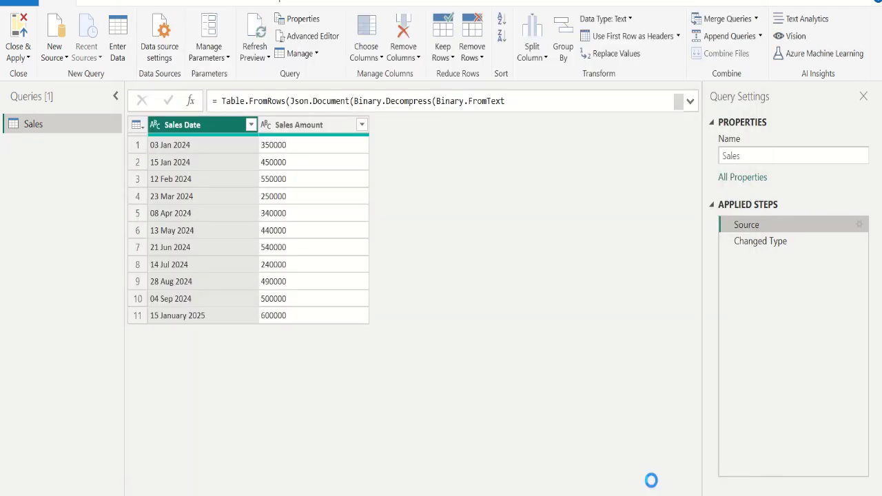
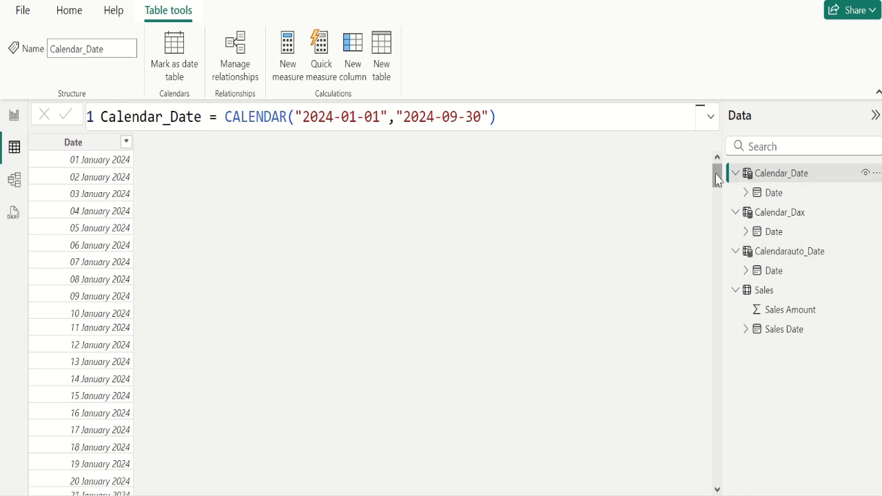
Check the first and last dates in the Calendar_Date table against the extended Sales data
{"action": "left_click_drag", "start_coordinate": [717, 179], "coordinate": [716, 482]}
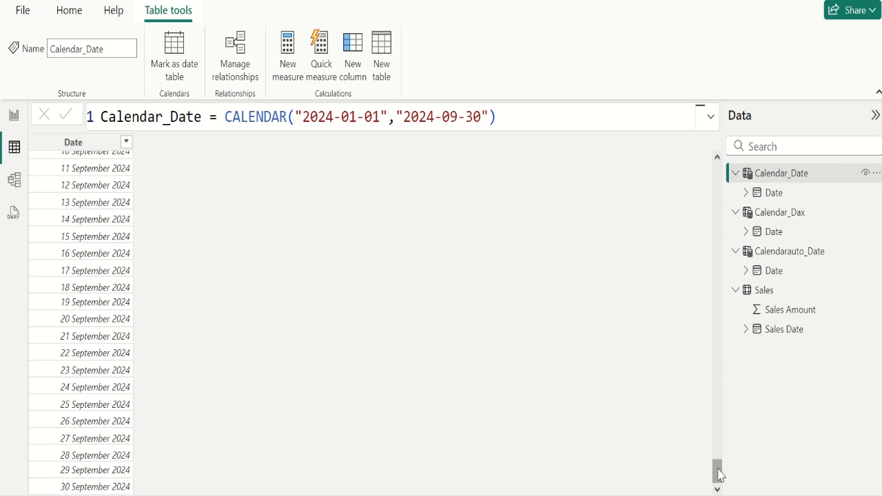
{"action": "left_click_drag", "start_coordinate": [718, 474], "coordinate": [747, 165]}
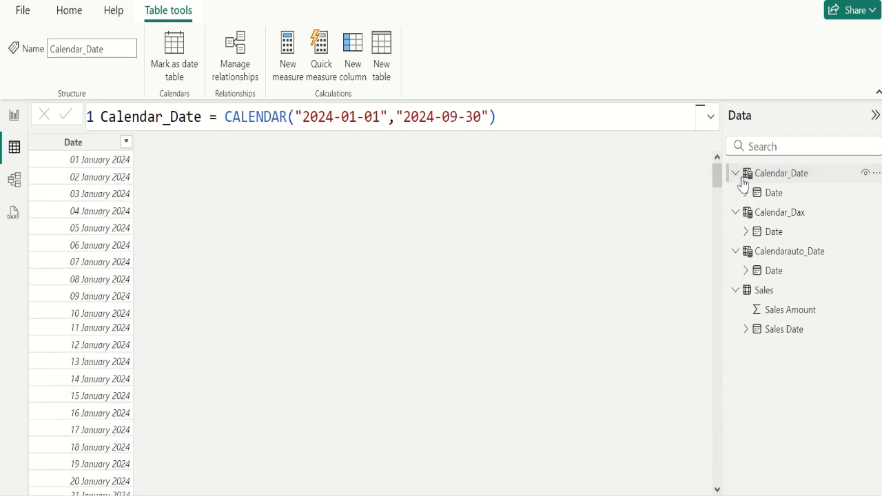
Change the Calendarauto_Date formula to CALENDARAUTO() without a fiscal-year argument, commit it, and check the table's first and last dates
{"action": "left_click", "coordinate": [790, 252]}
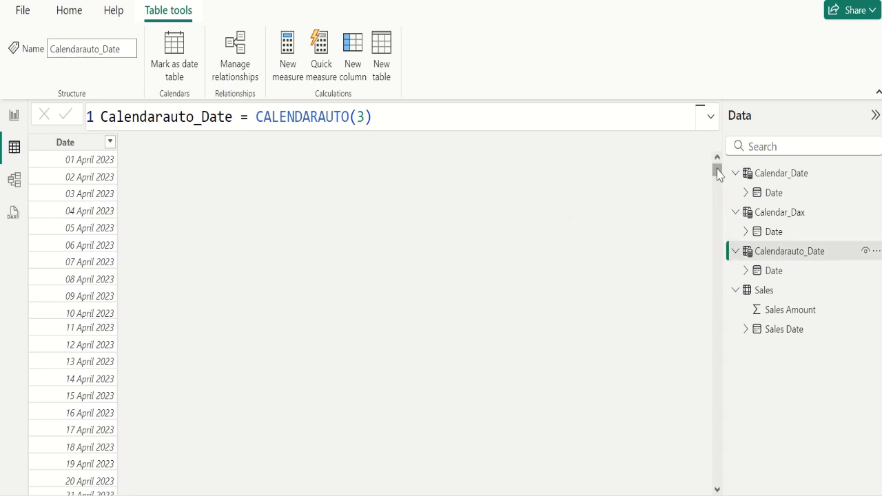
{"action": "left_click", "coordinate": [364, 117]}
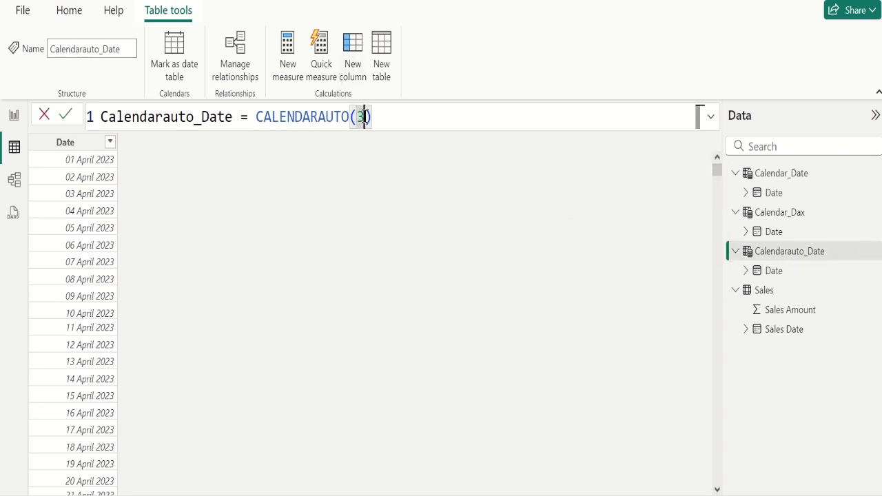
{"action": "key", "text": "BackSpace"}
{"action": "left_click", "coordinate": [65, 115]}
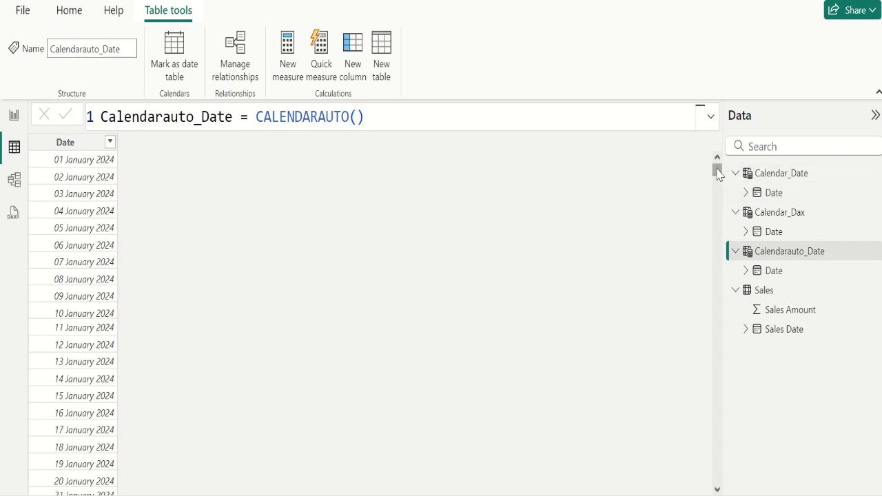
{"action": "left_click_drag", "start_coordinate": [718, 174], "coordinate": [718, 488]}
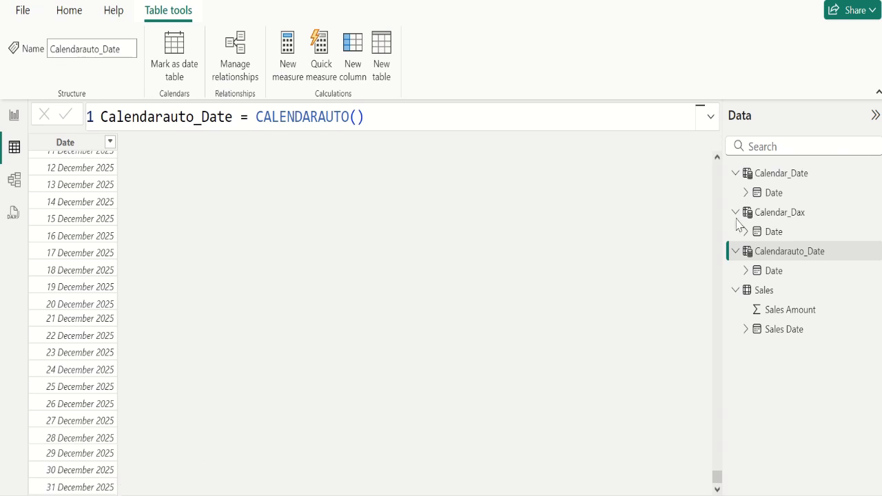
Open the Calendar_Dax table and check the first and last dates its MIN/MAX formula generates
{"action": "left_click", "coordinate": [797, 217]}
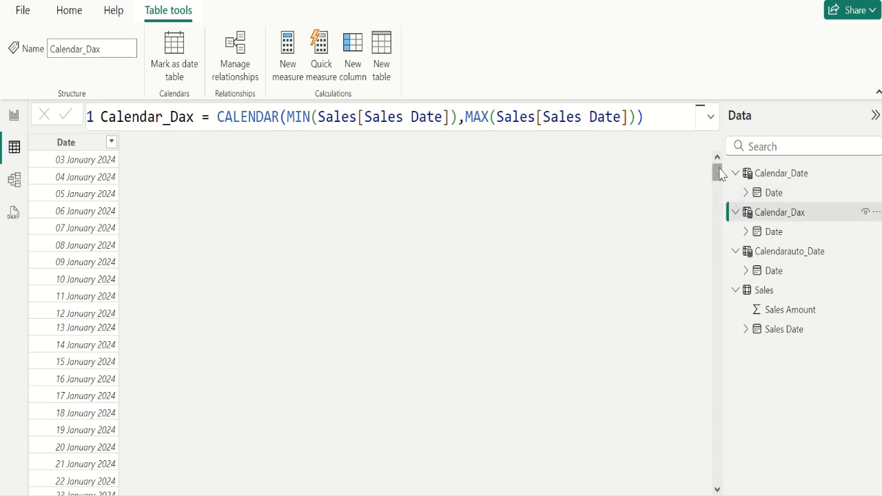
{"action": "left_click_drag", "start_coordinate": [720, 174], "coordinate": [722, 491]}
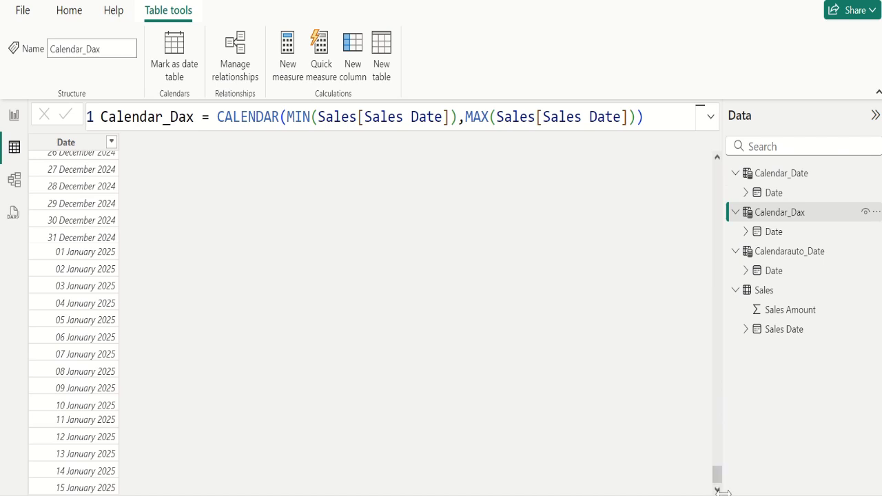